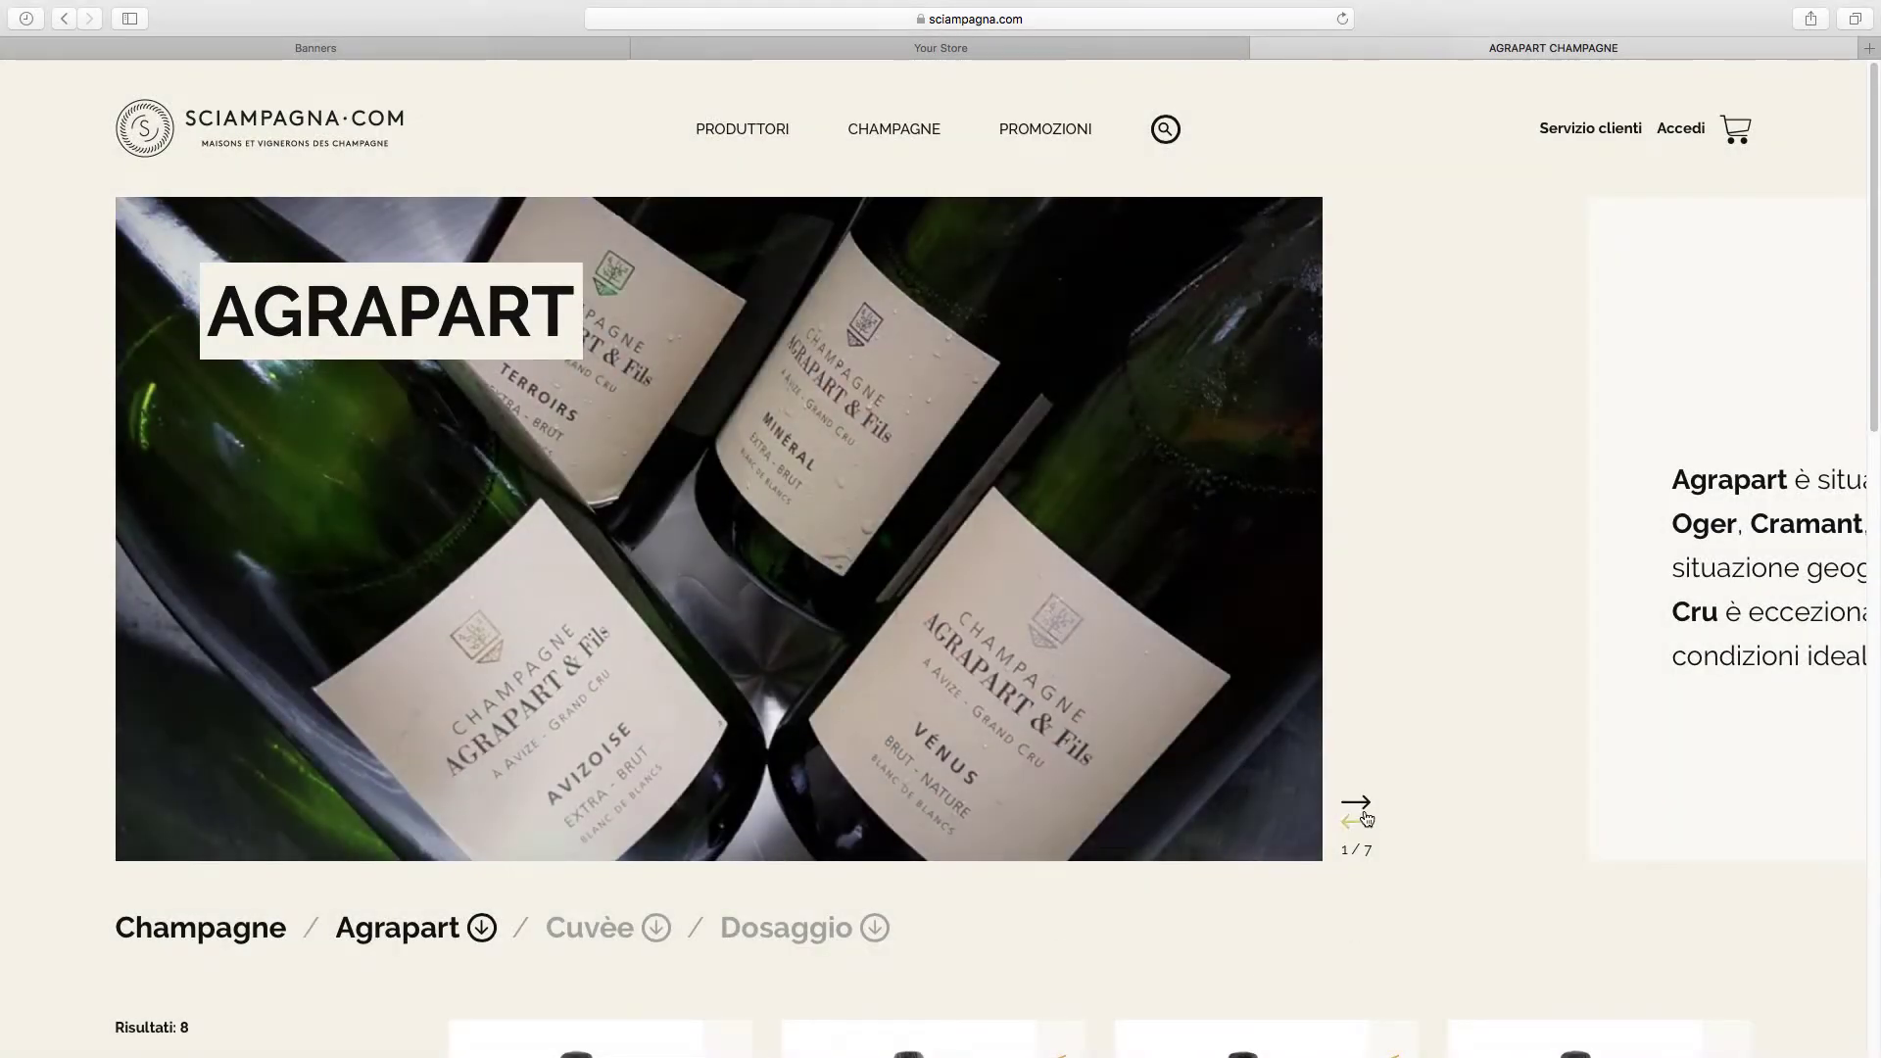
Advance the Agrapart hero slider on sciampagna.com to its third slide.
left_click(1367, 804)
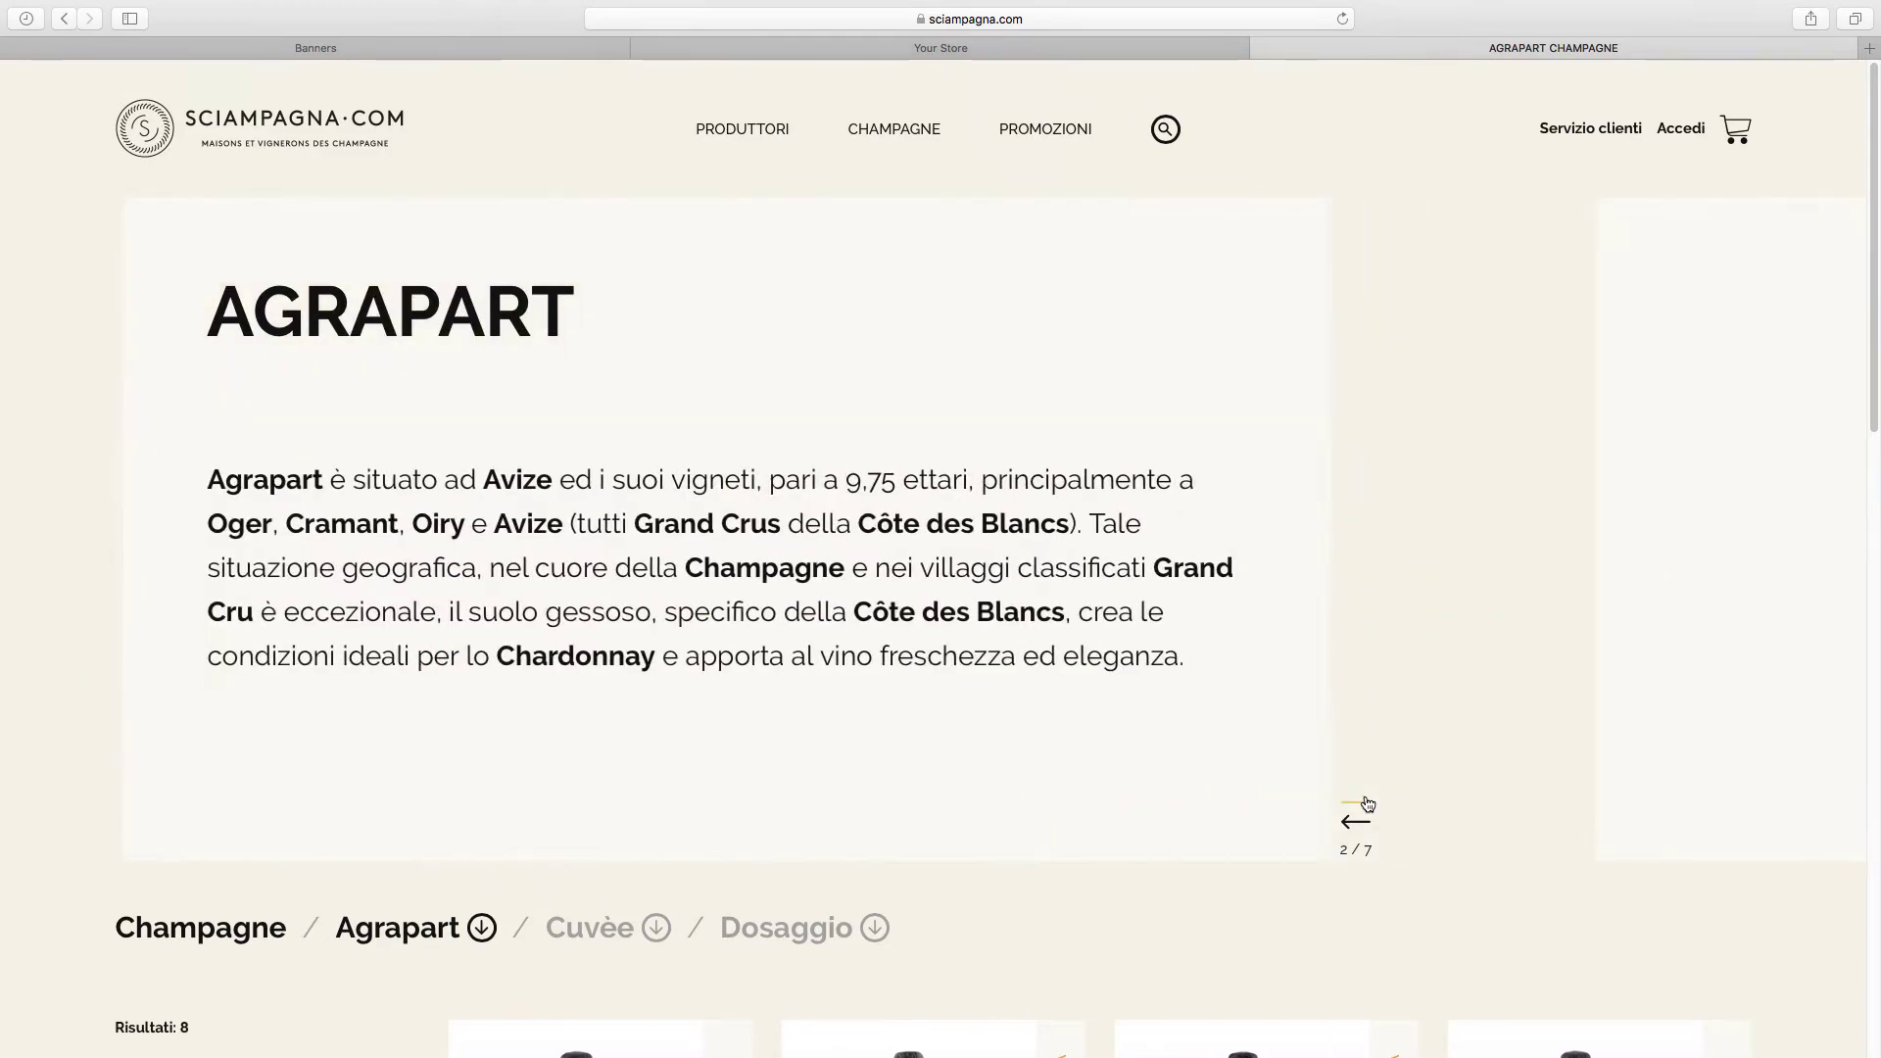
left_click(1366, 804)
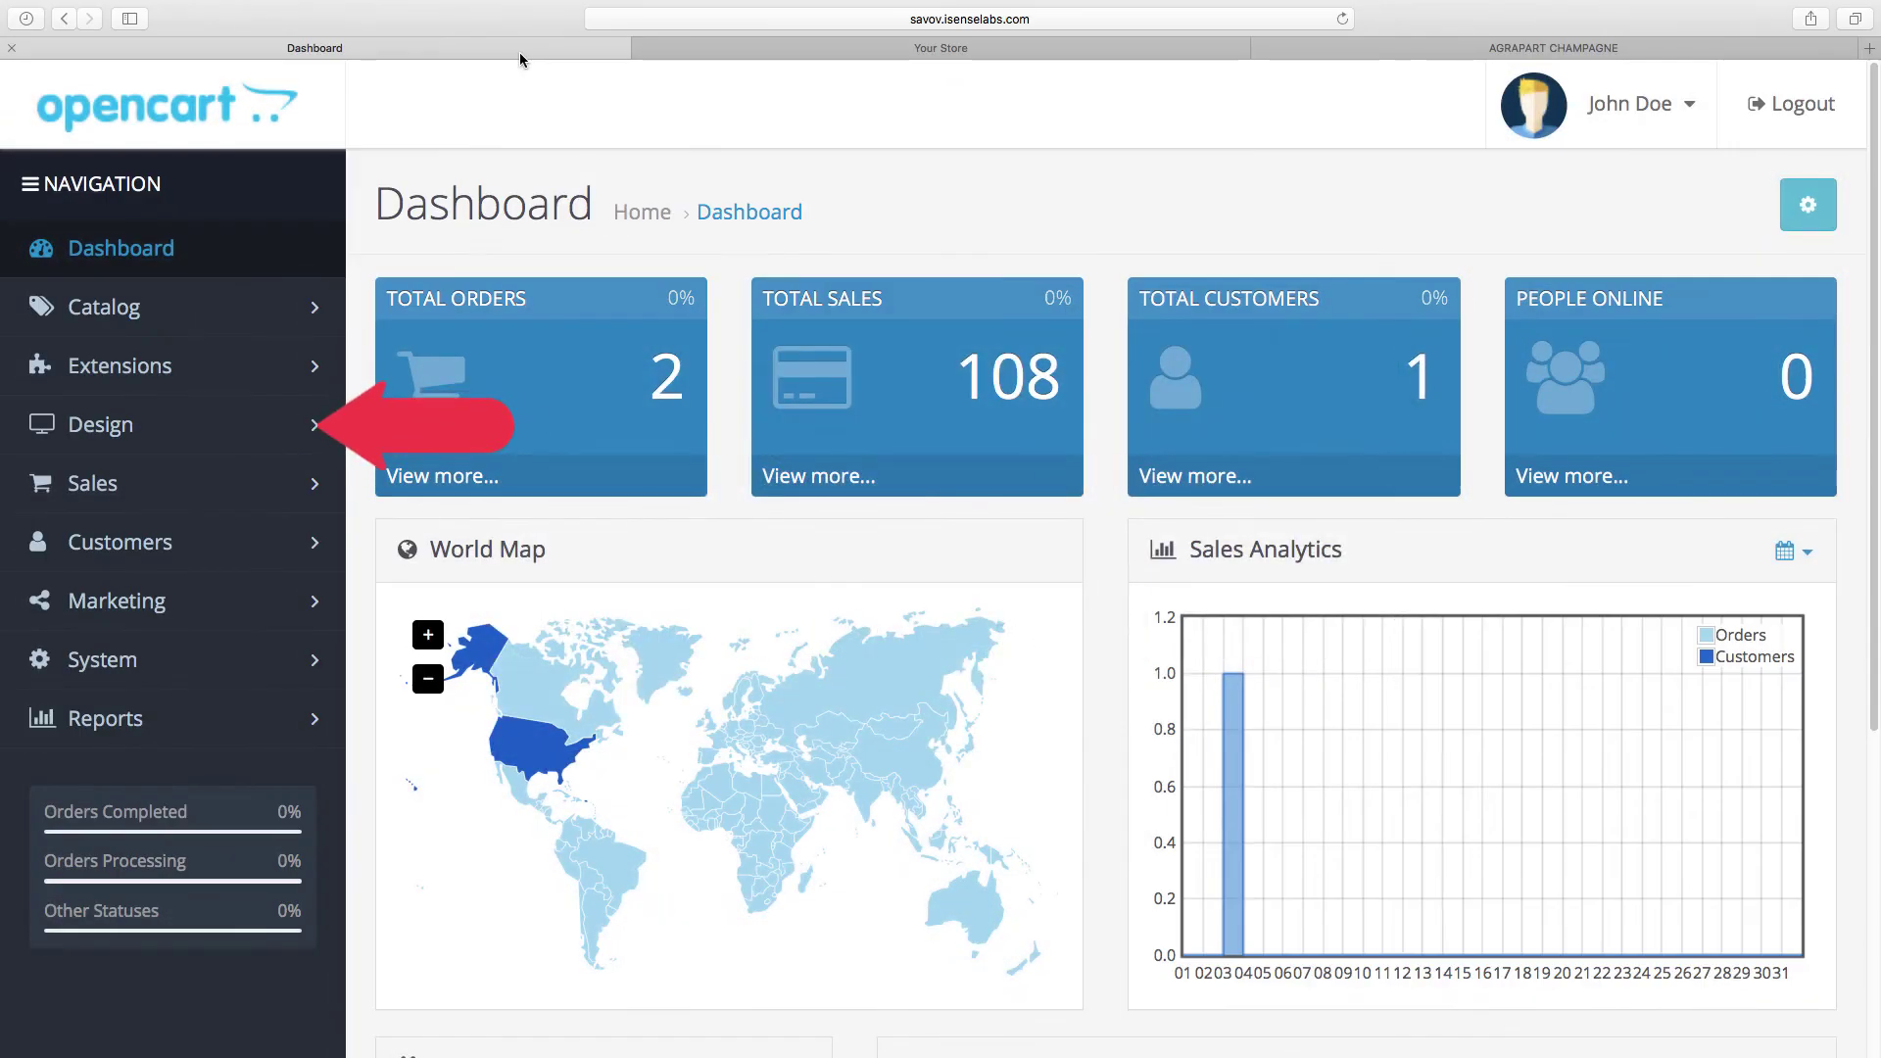
Open the Home Page Slideshow banner from Design > Banners for editing.
left_click(246, 446)
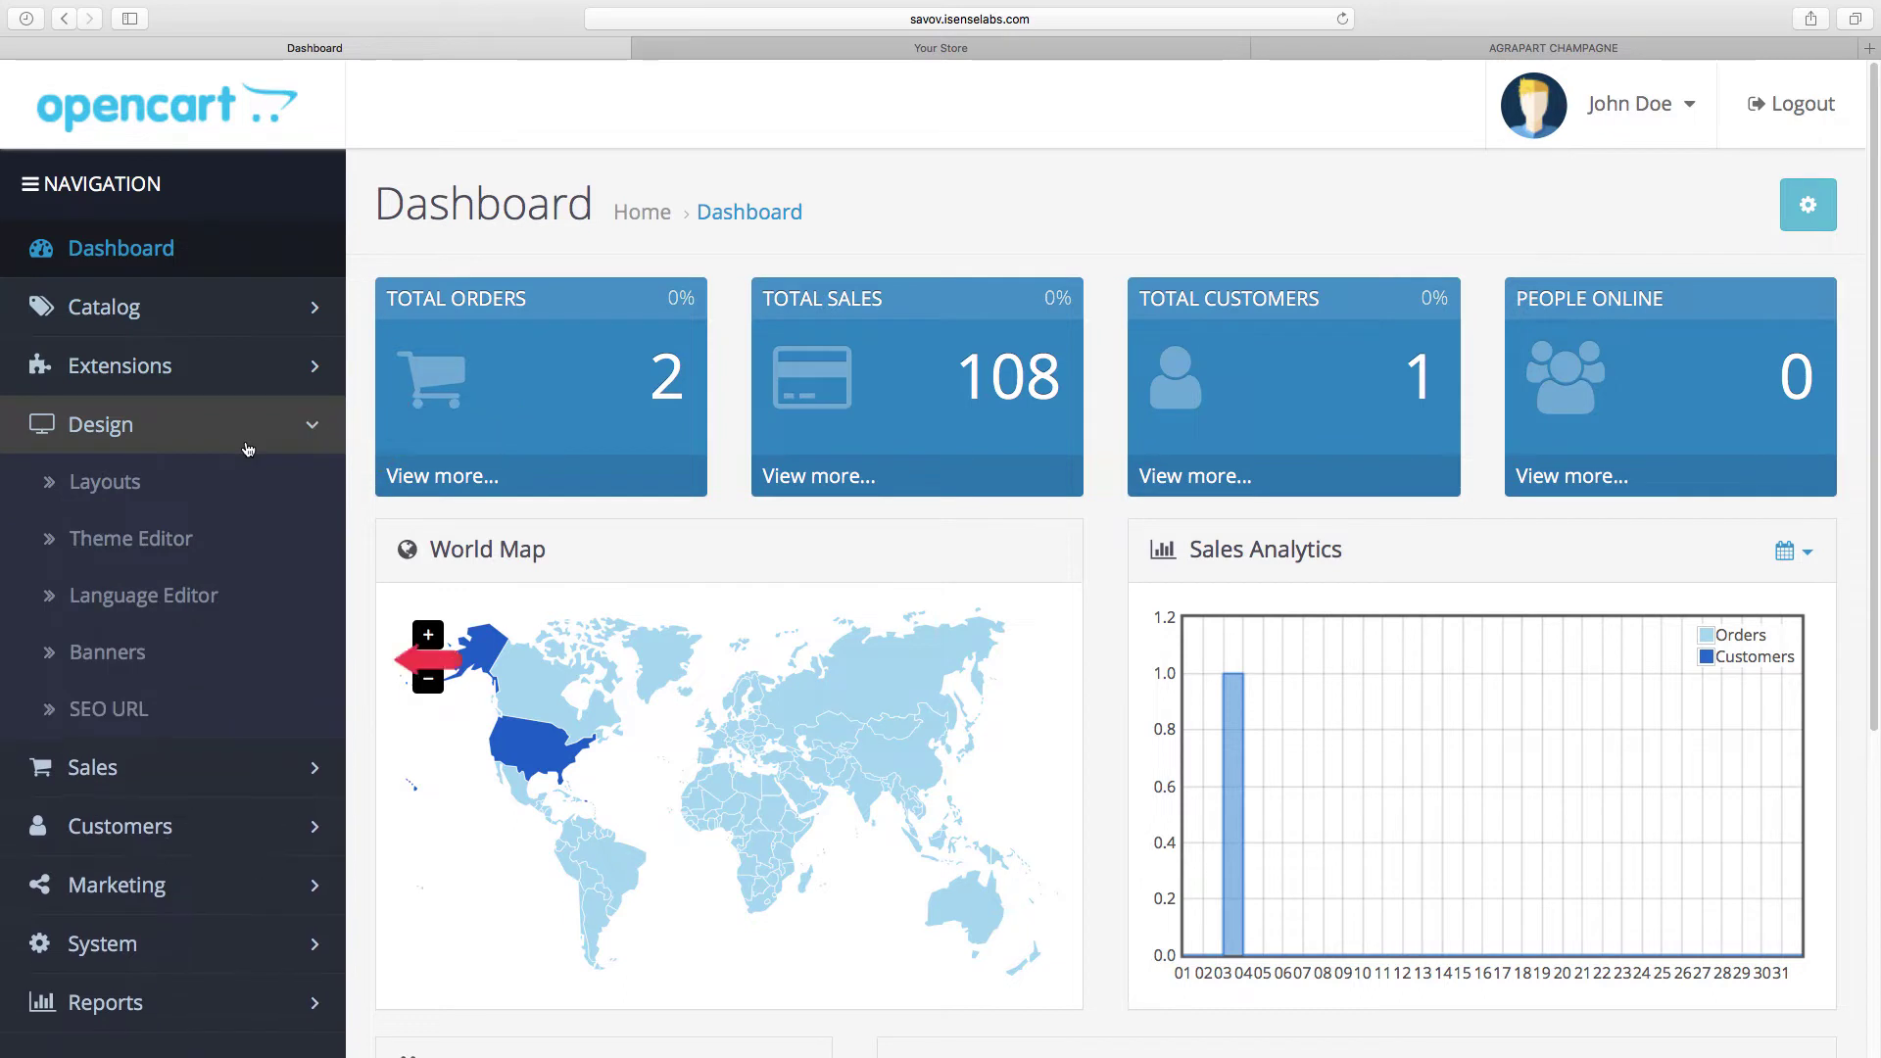
left_click(231, 660)
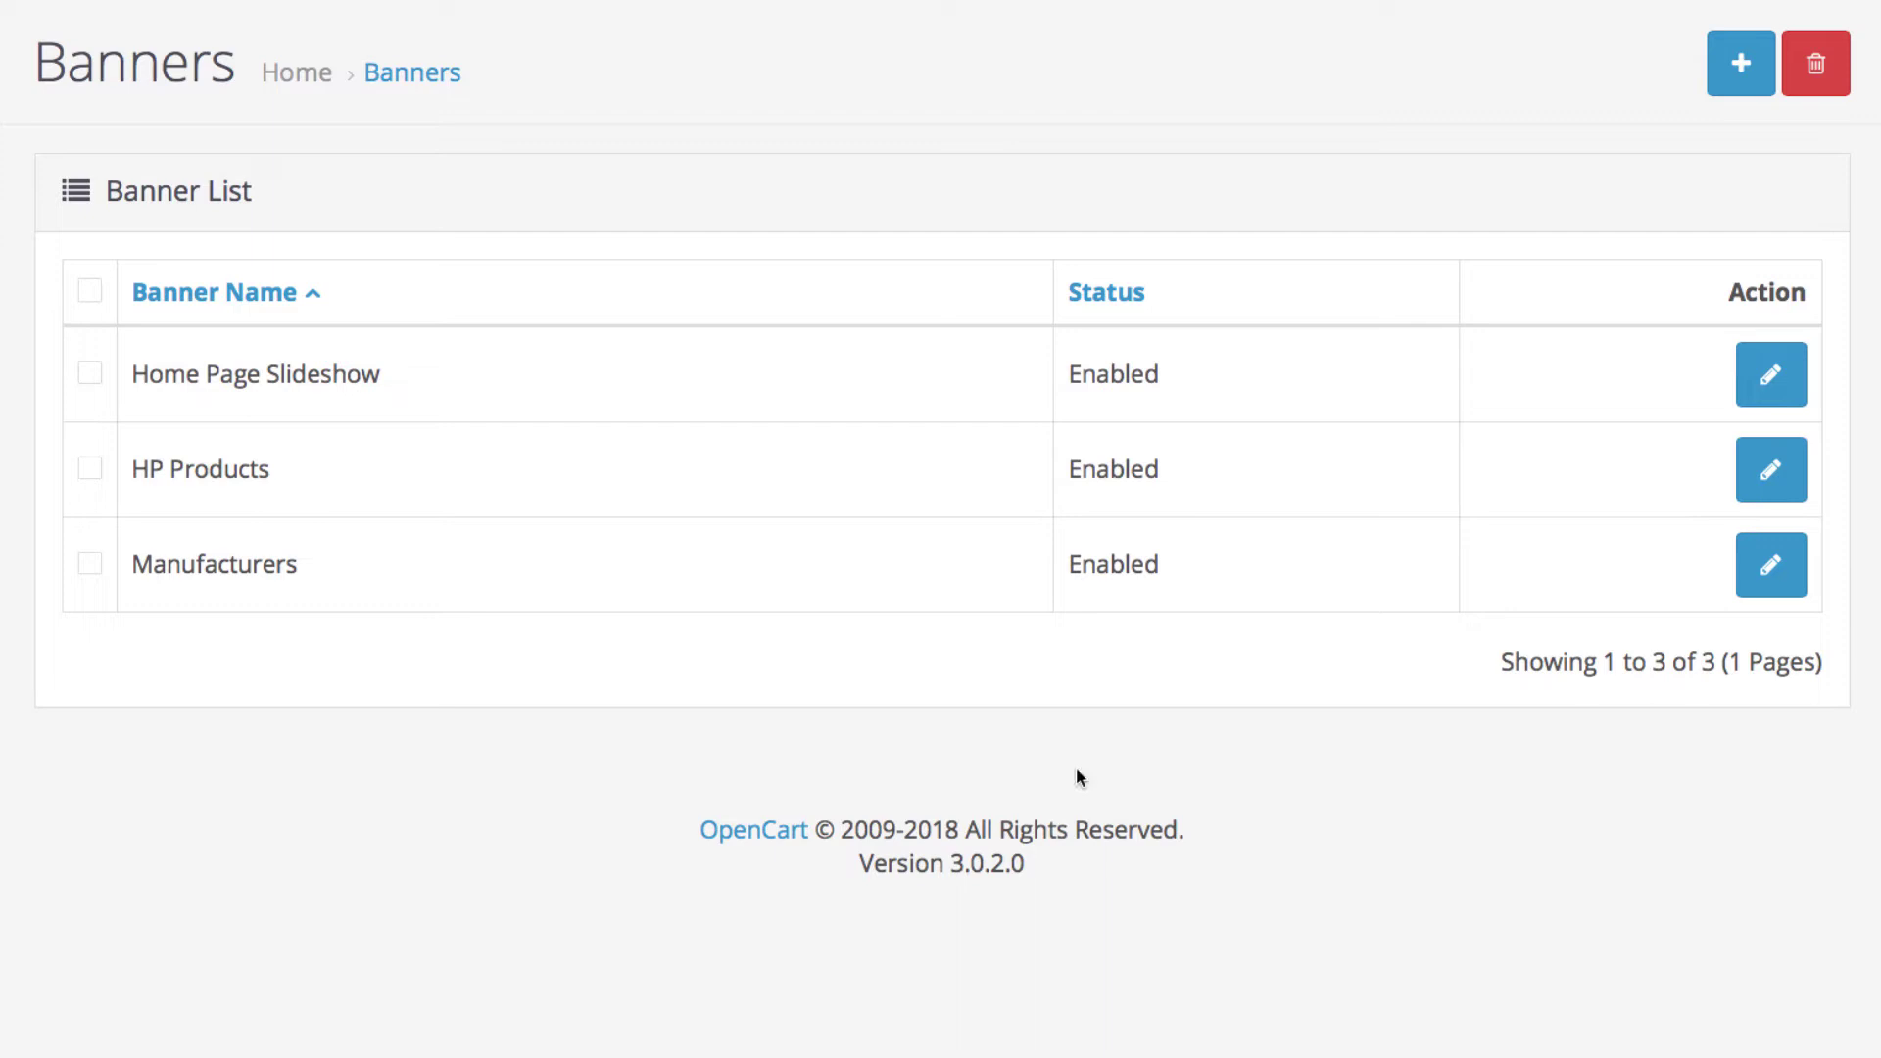
left_click(1767, 370)
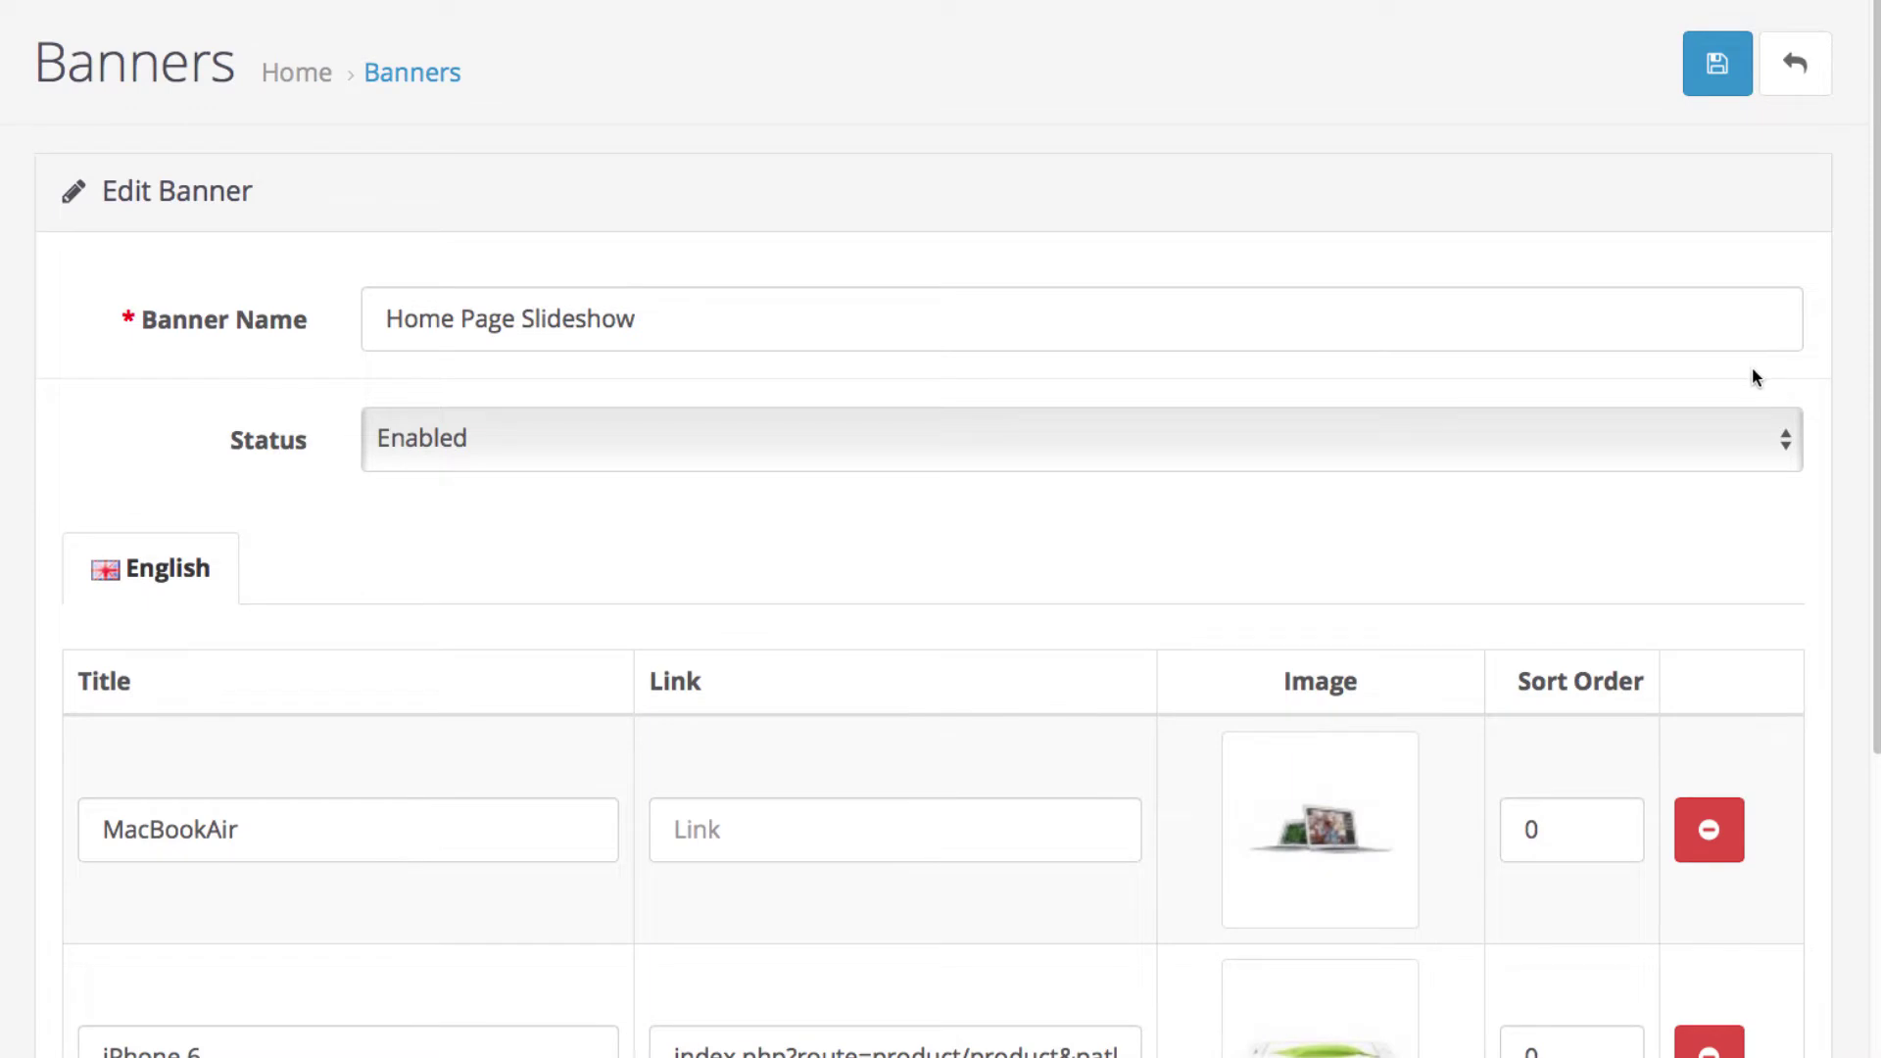
scroll(1752, 375, "down", 5)
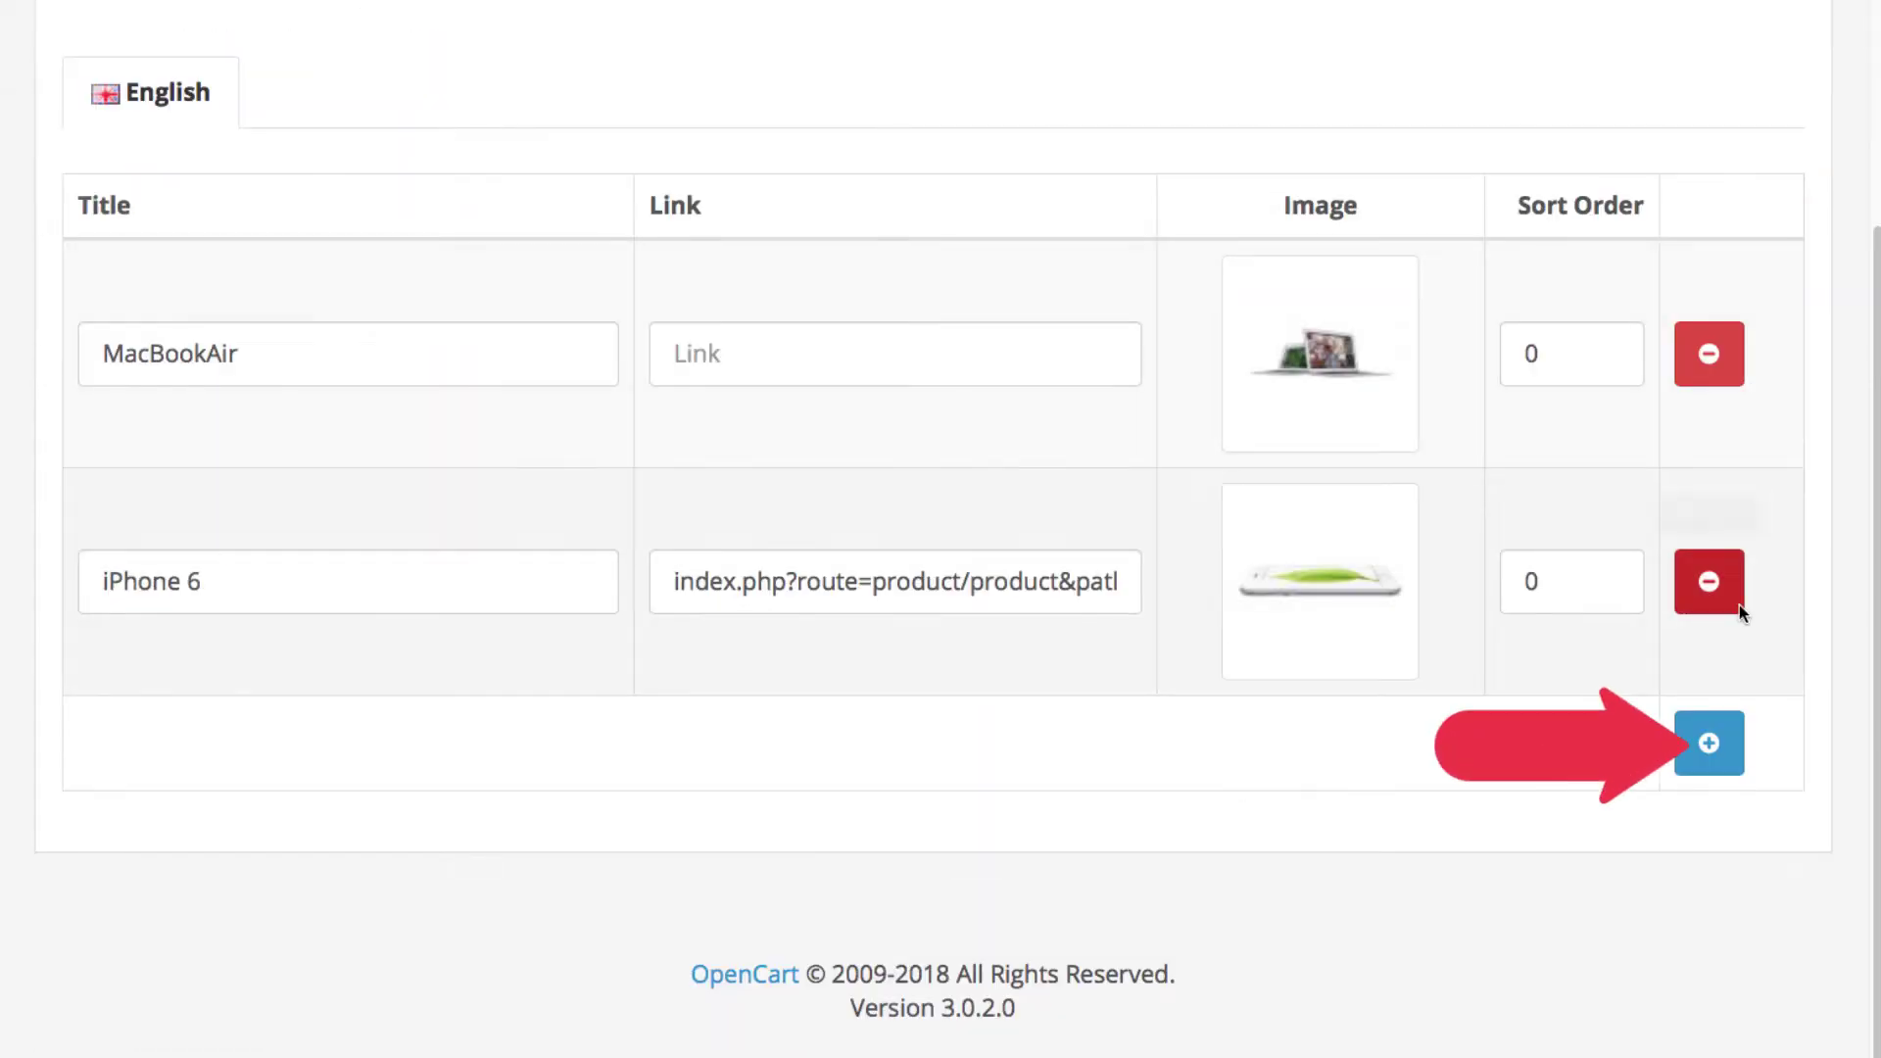
Add a slide row with the catalog/demo image canon_eos_5d_1.jpg.
left_click(1729, 739)
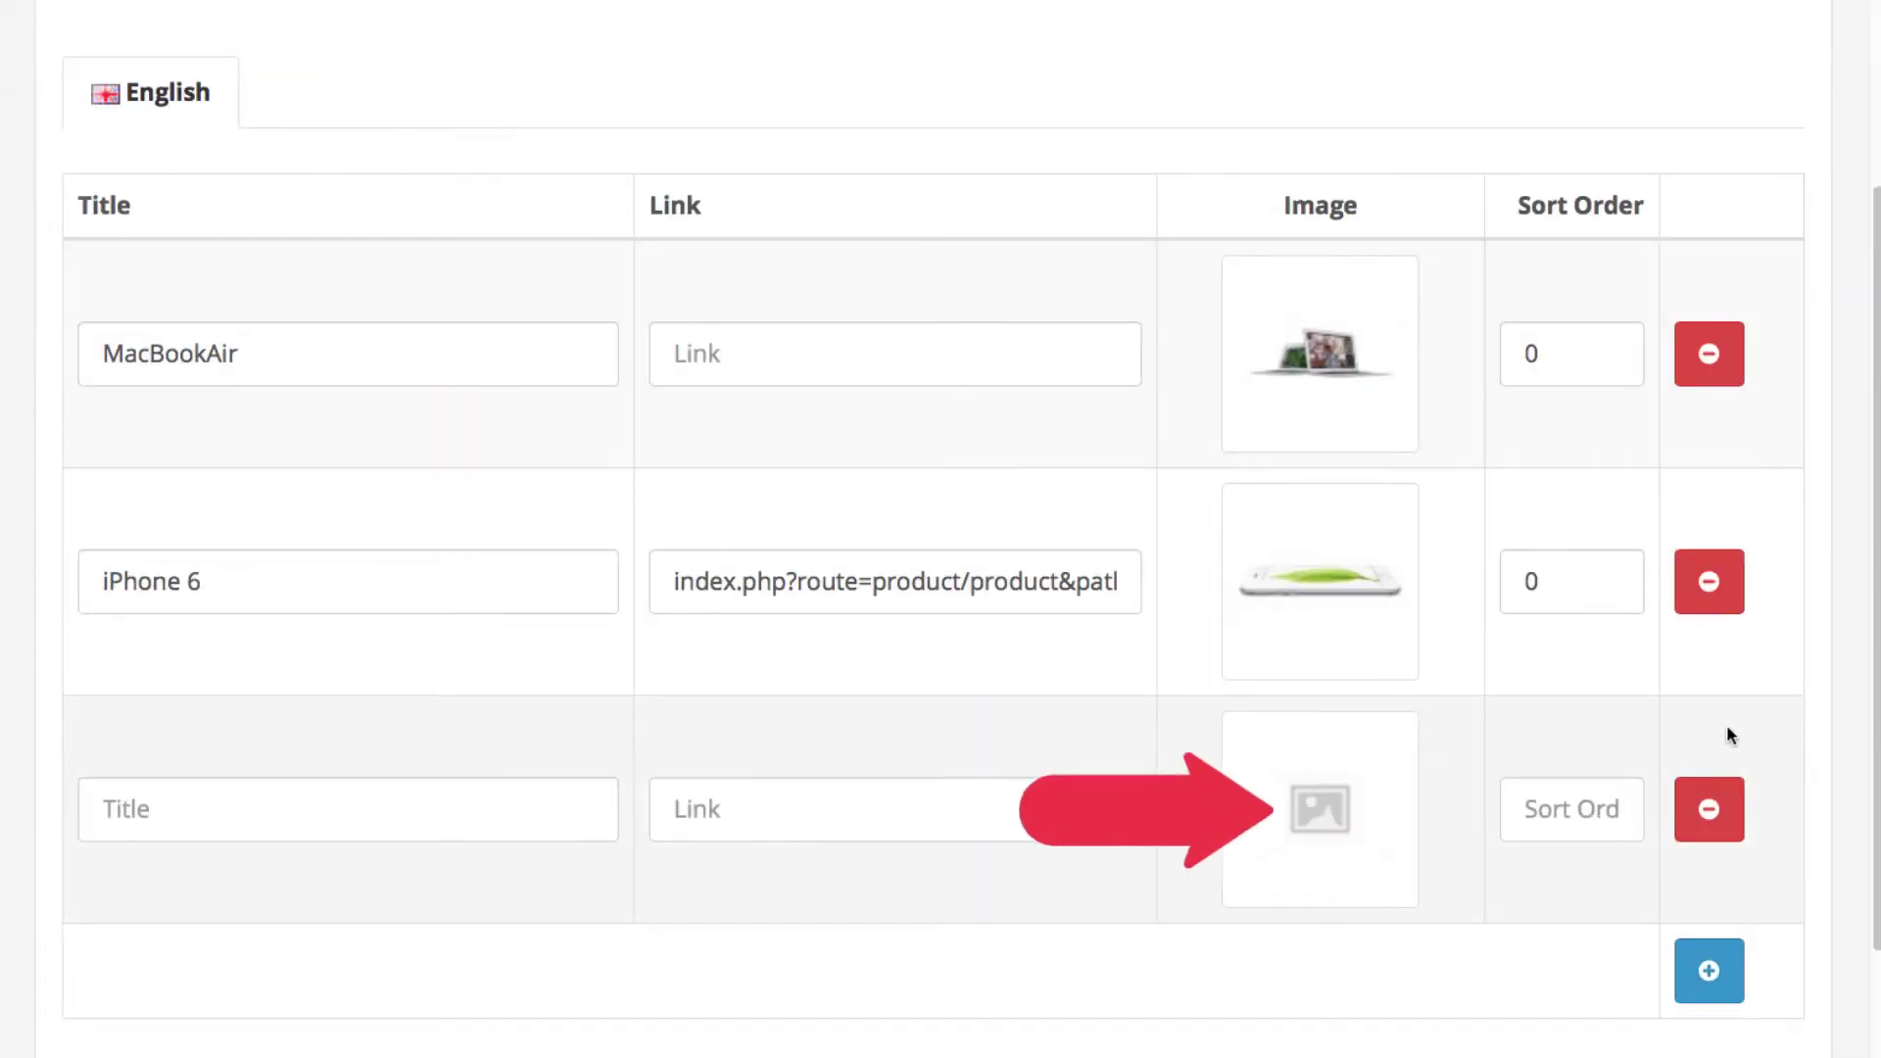
left_click(1361, 809)
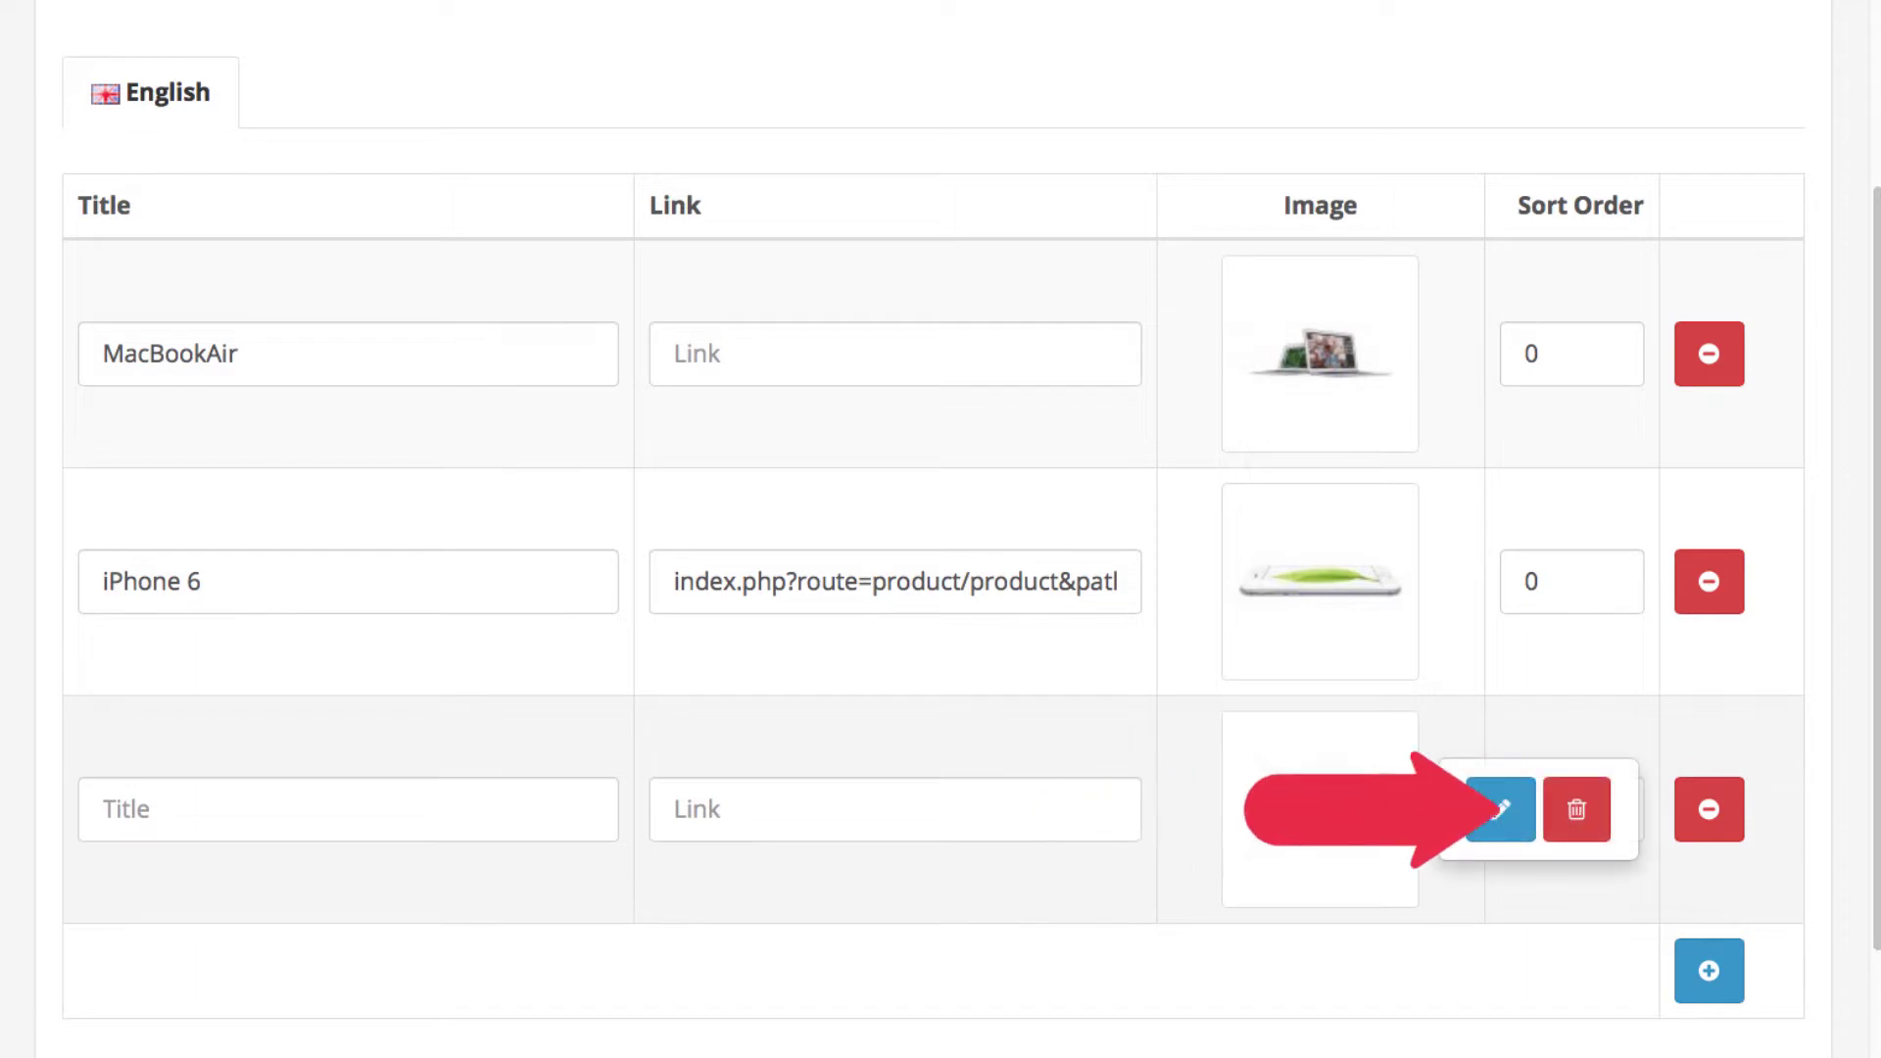
left_click(1498, 808)
left_click(191, 371)
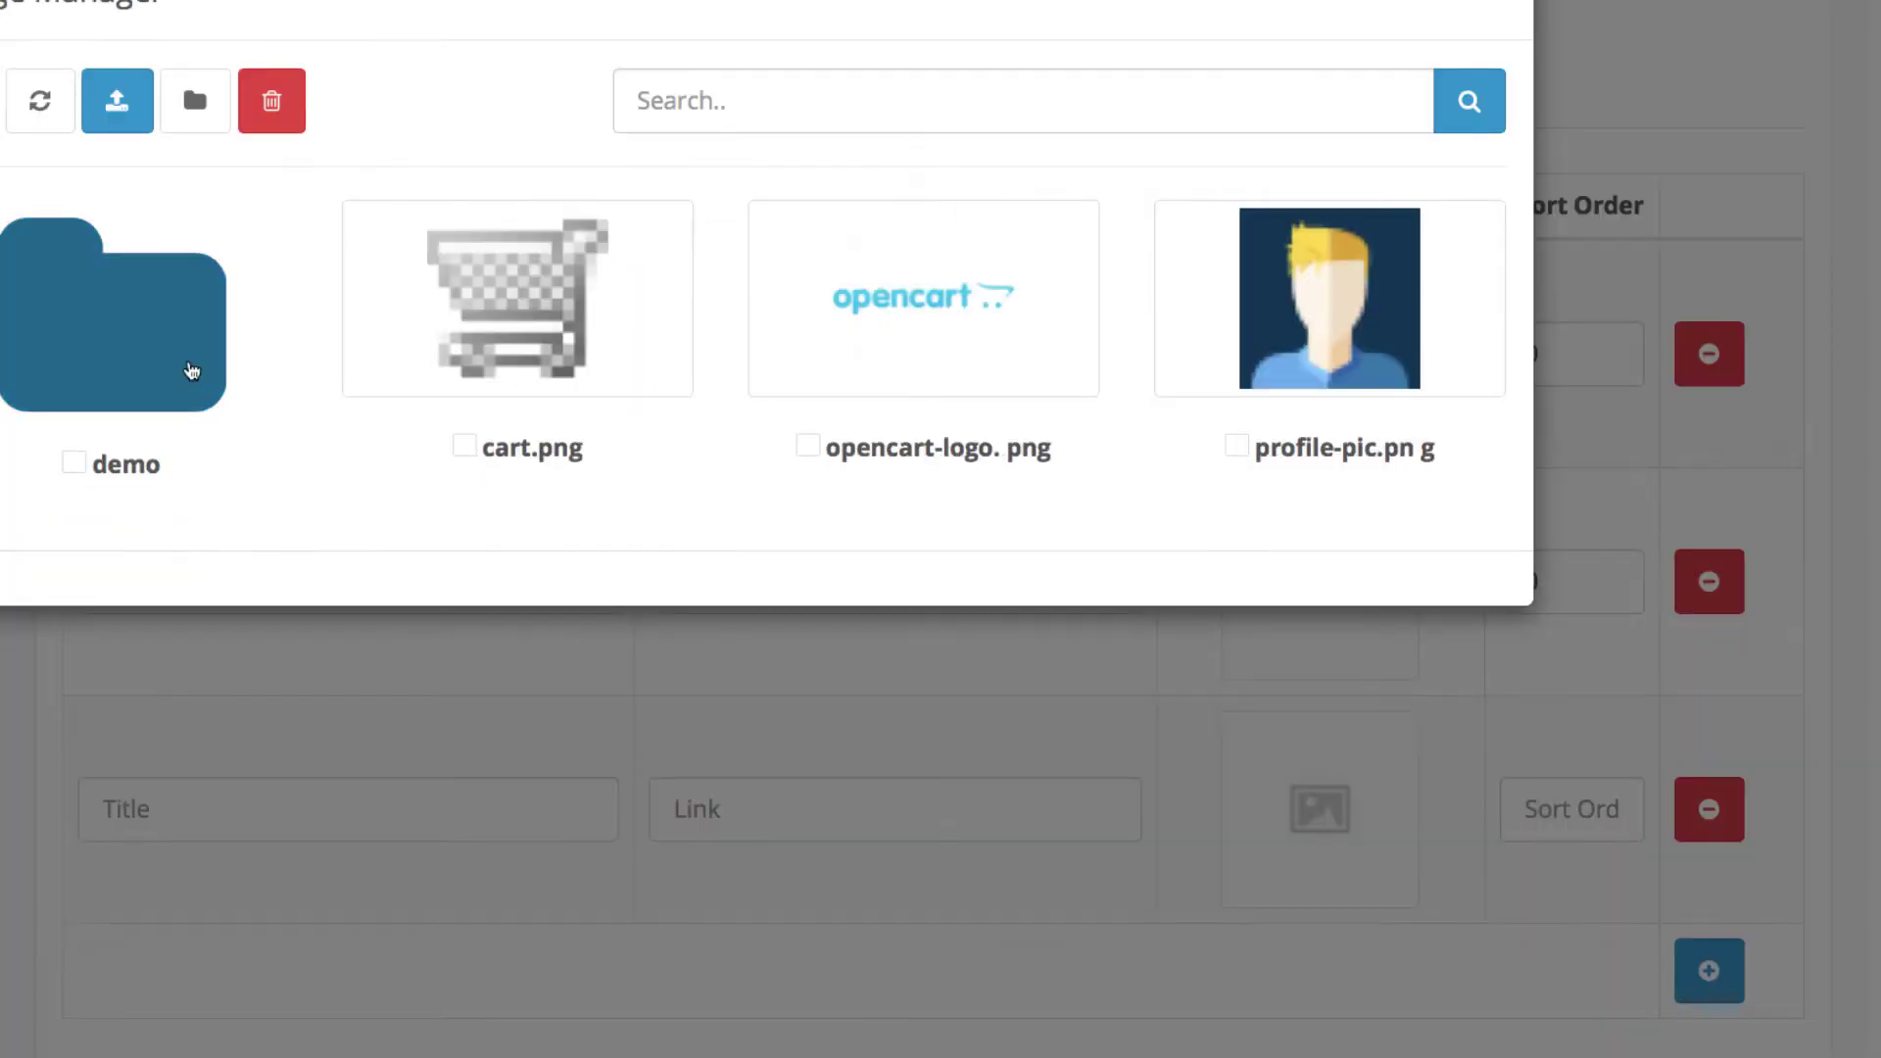
left_click(159, 346)
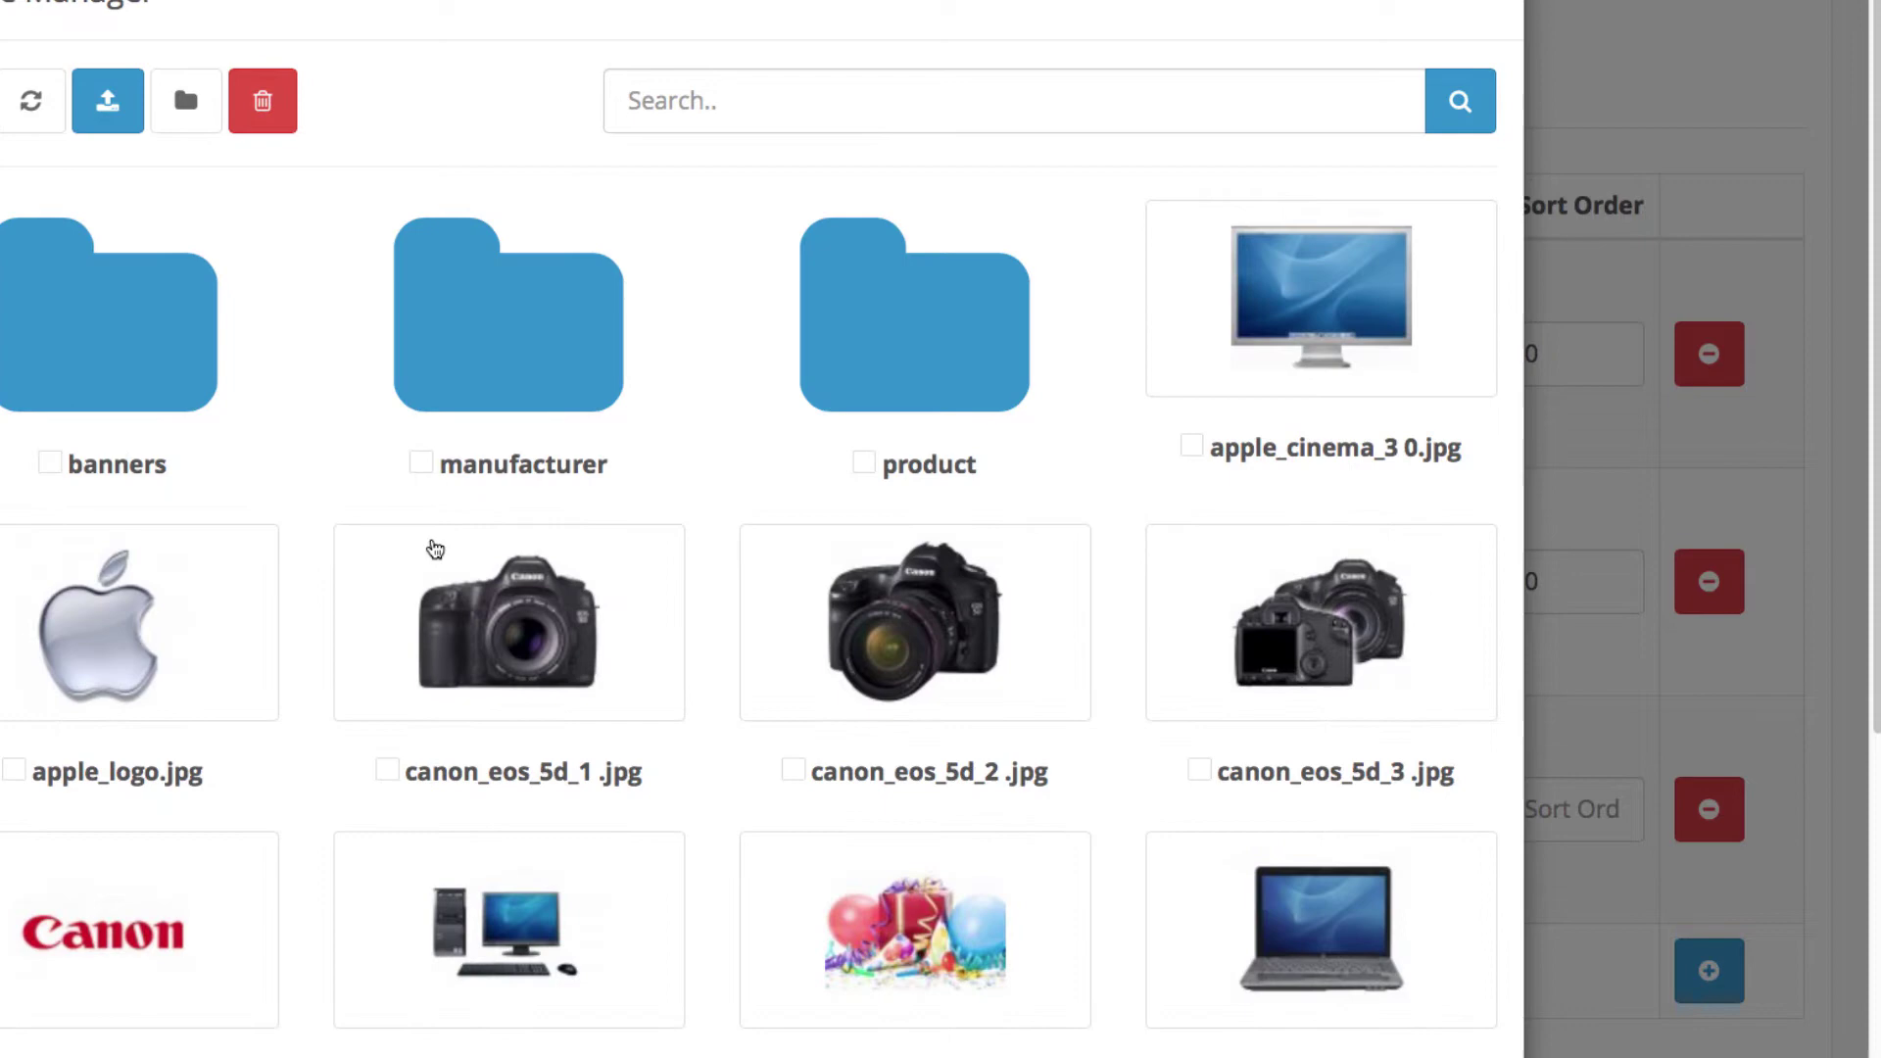
left_click(535, 611)
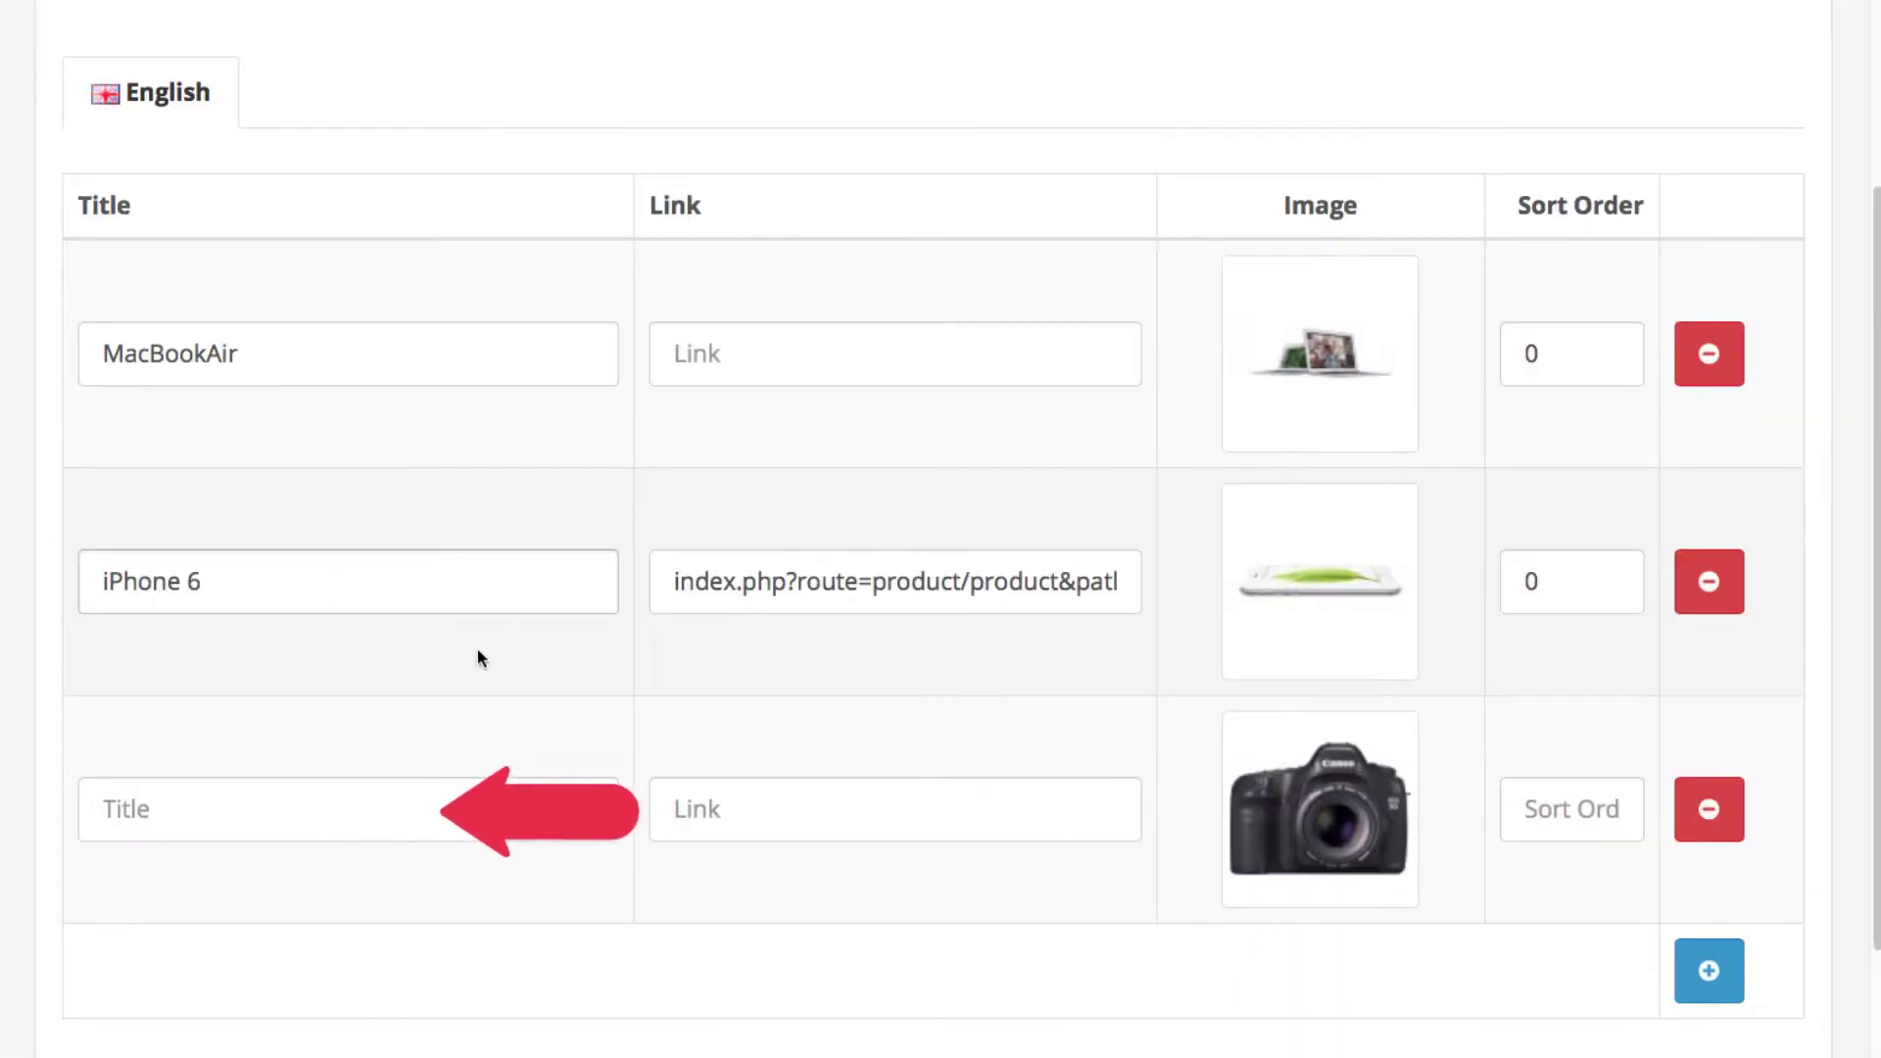
Give the new slide the title 'Canon' and the pasted product page link.
left_click(309, 809)
type("Canon")
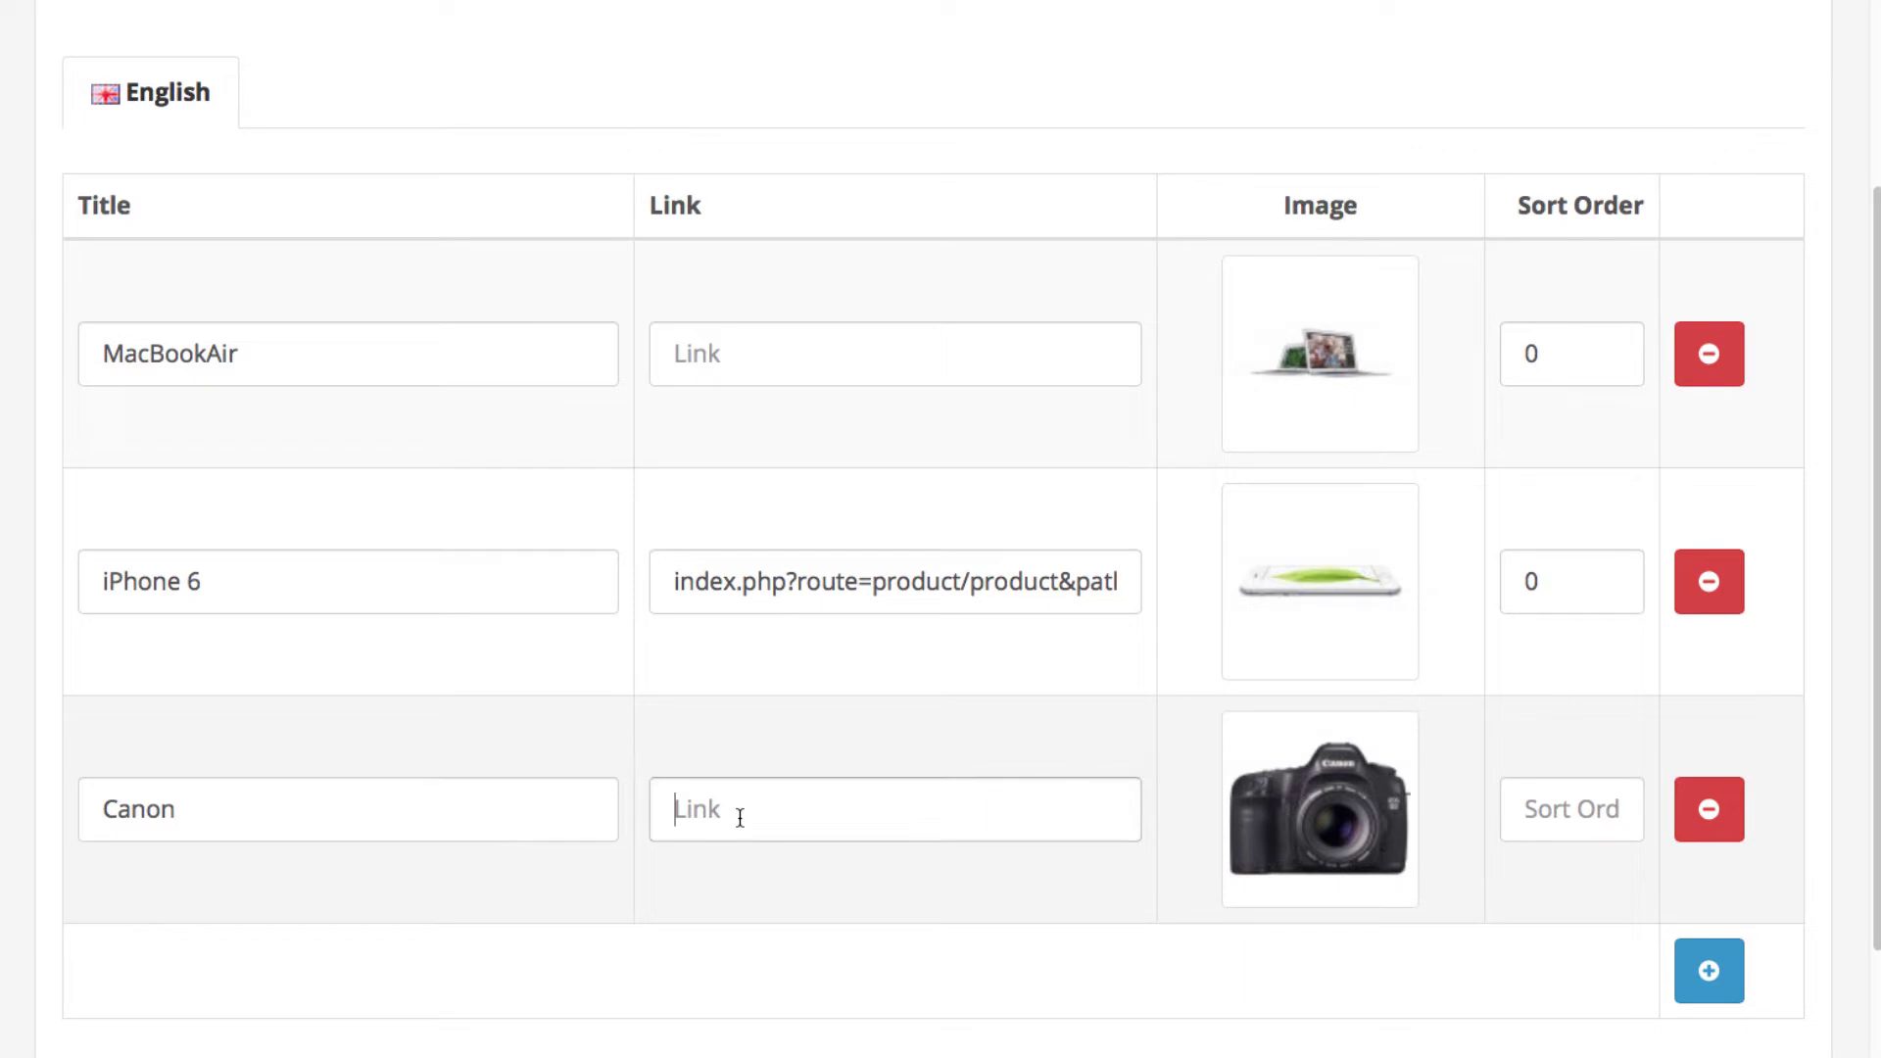
key("ctrl+v")
left_click(966, 976)
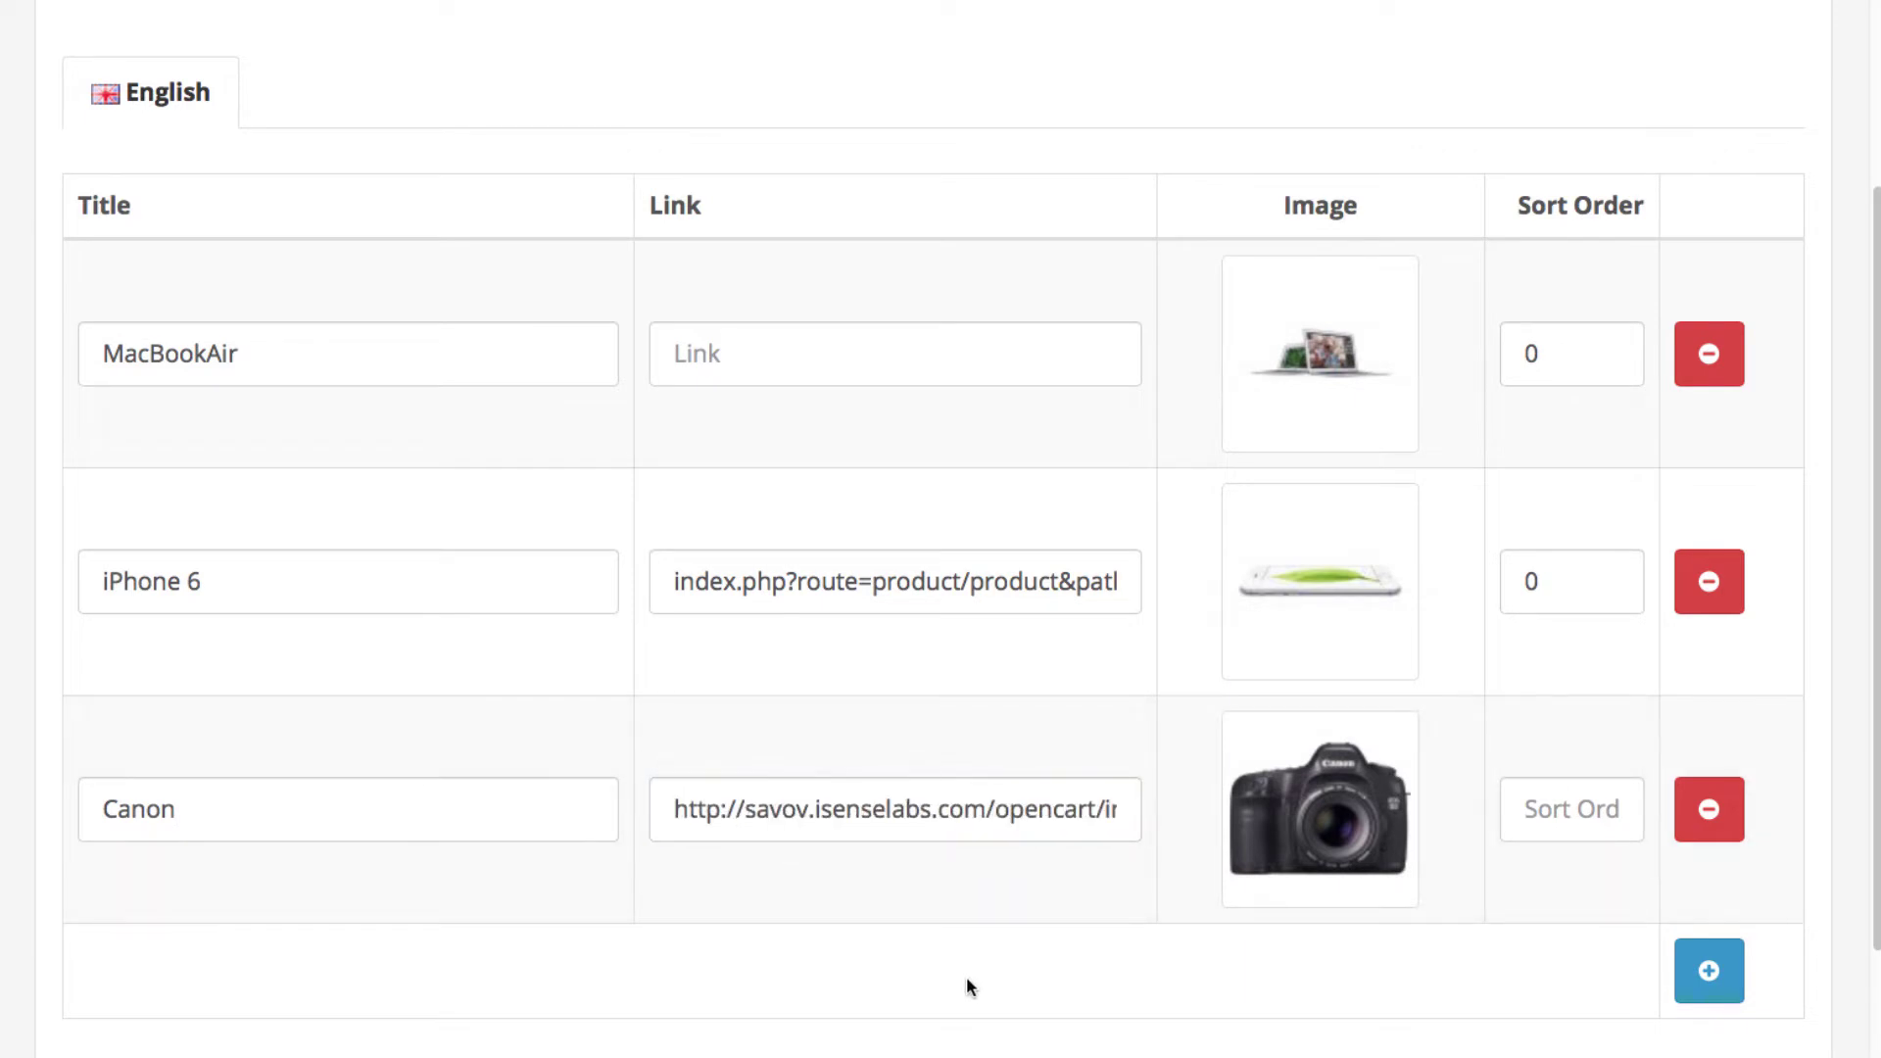
scroll(965, 975, "up", 3)
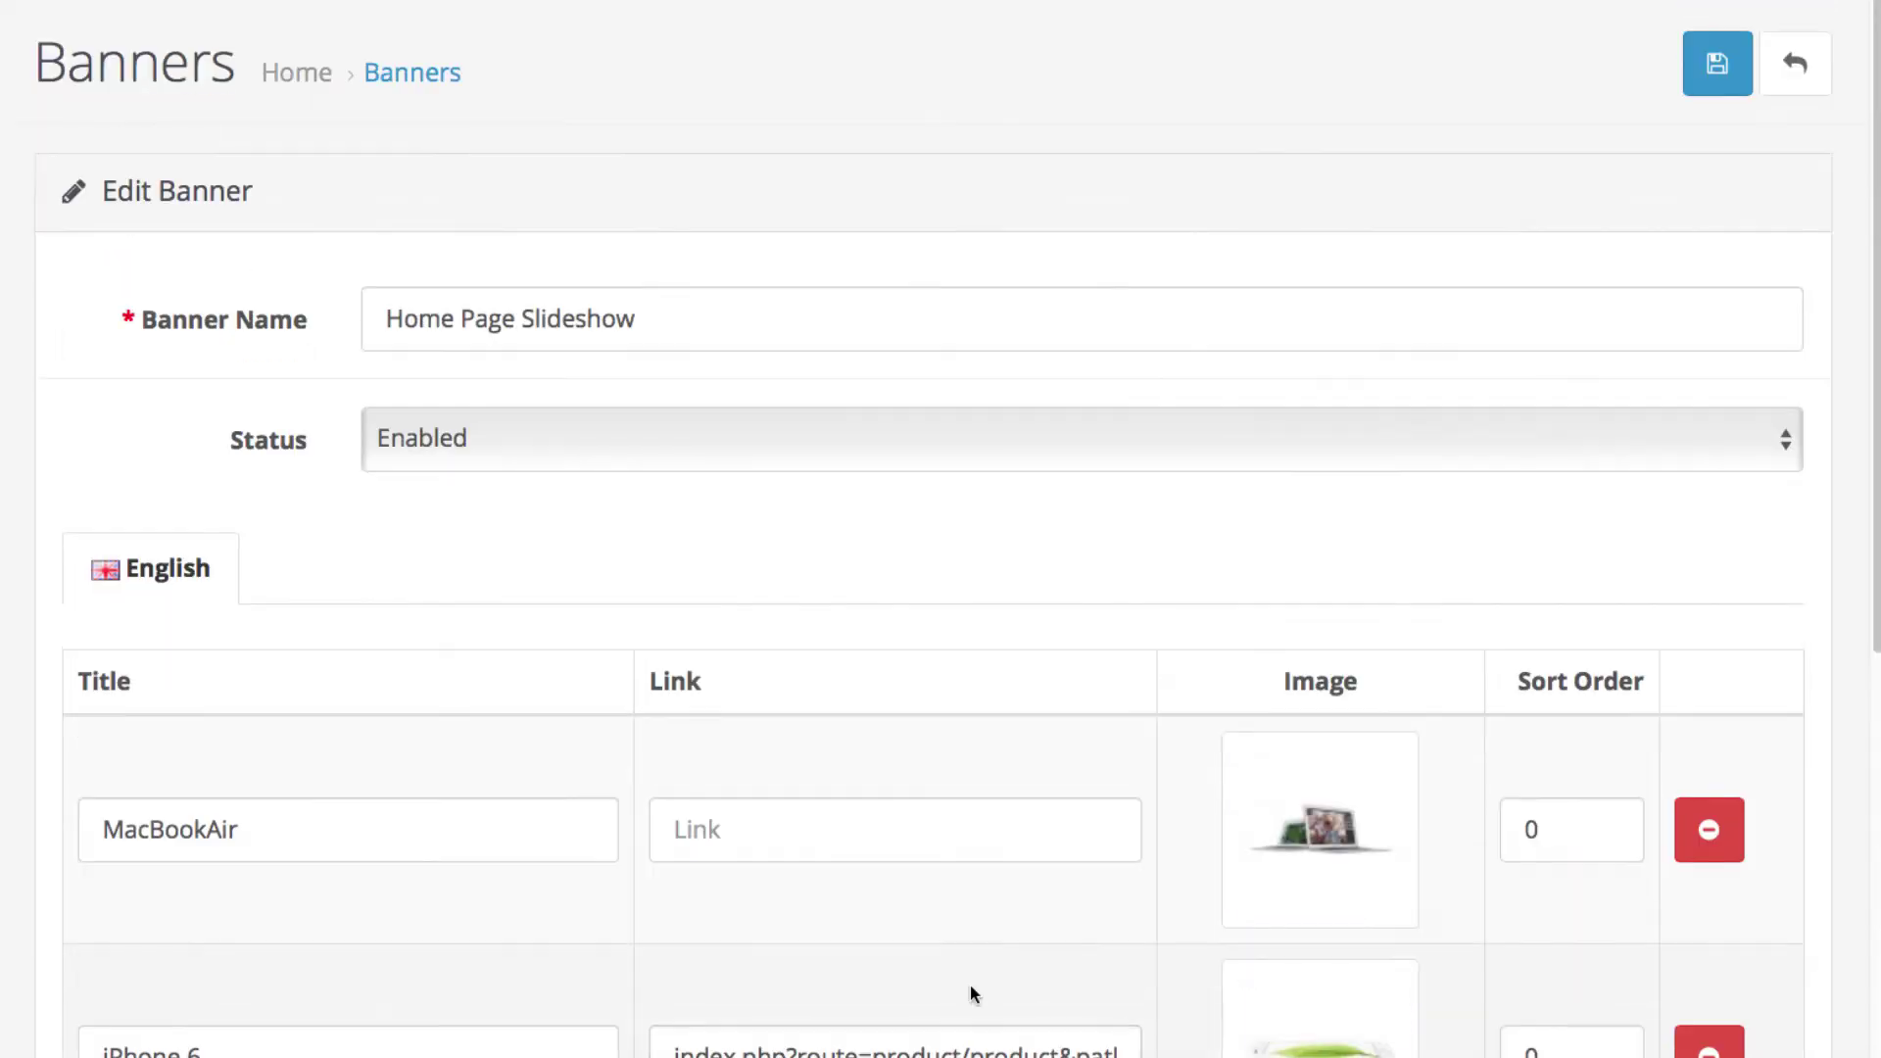
Save the banner, then follow the storefront's Canon slide to its product page.
left_click(1715, 81)
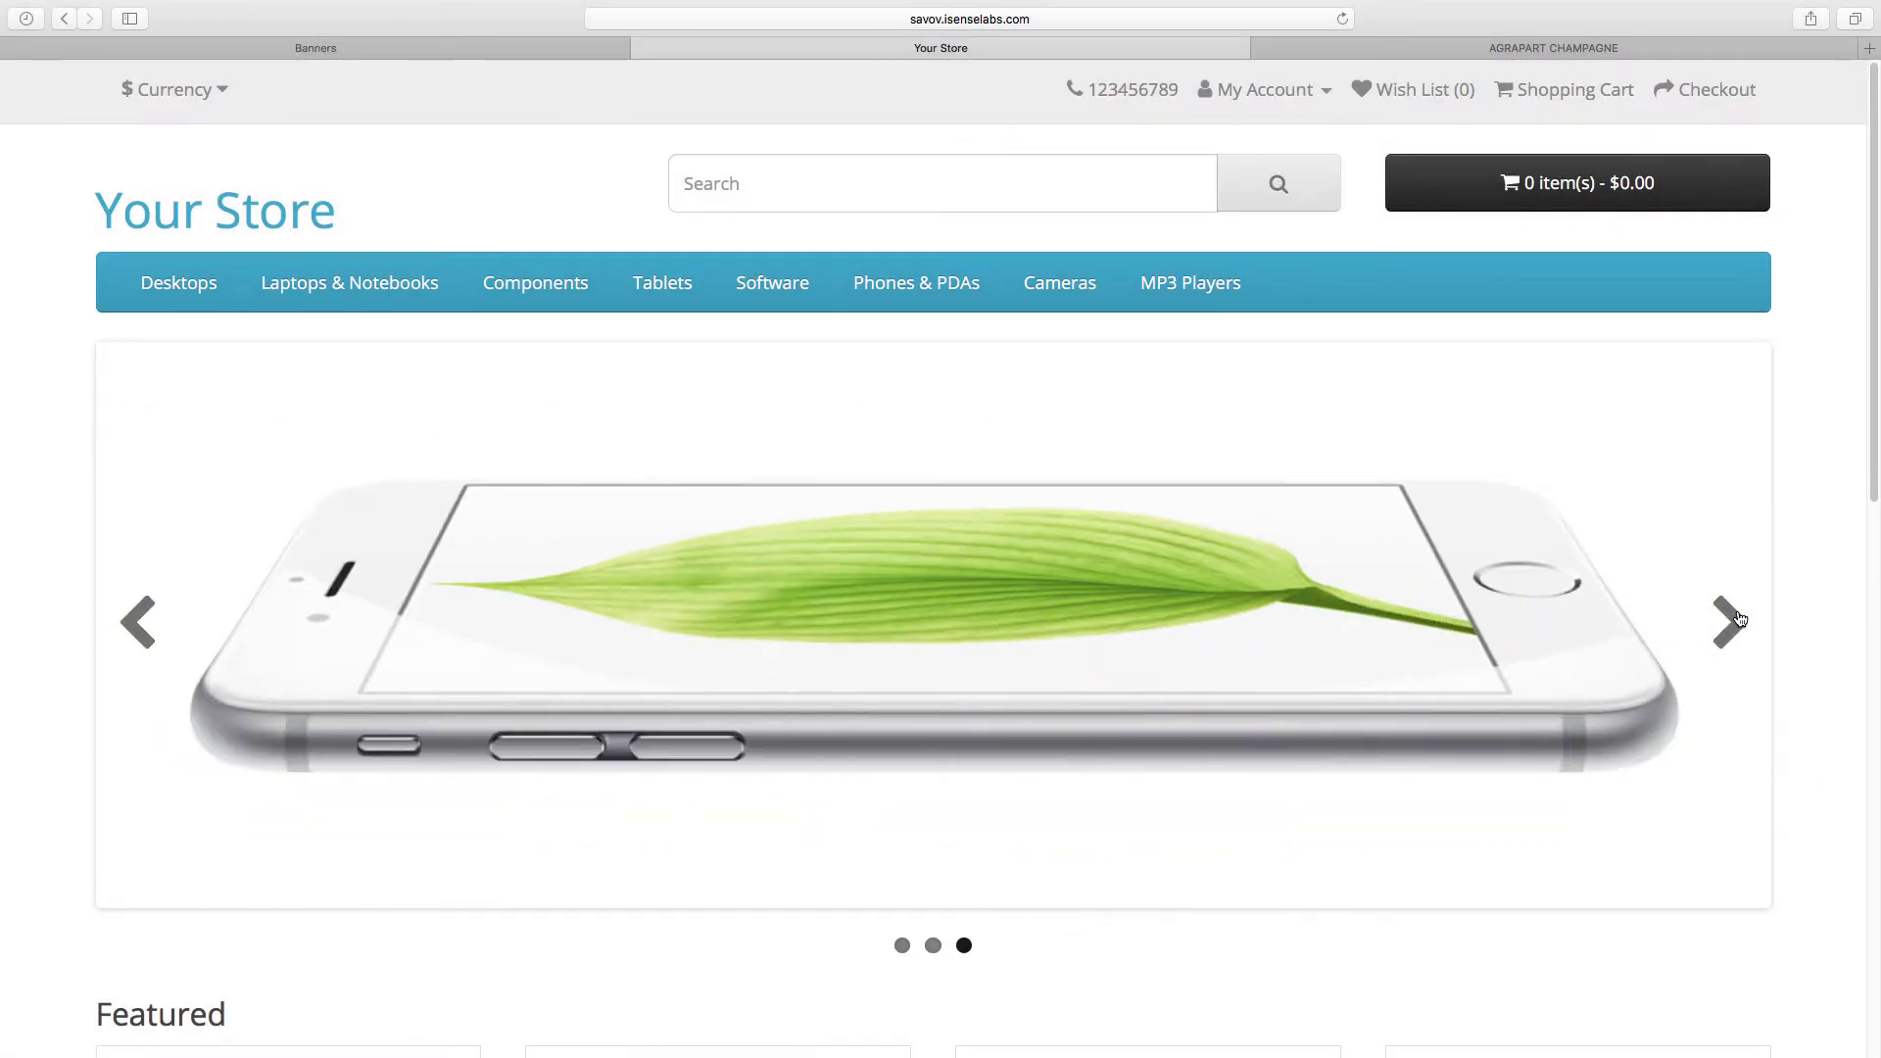
left_click(1736, 621)
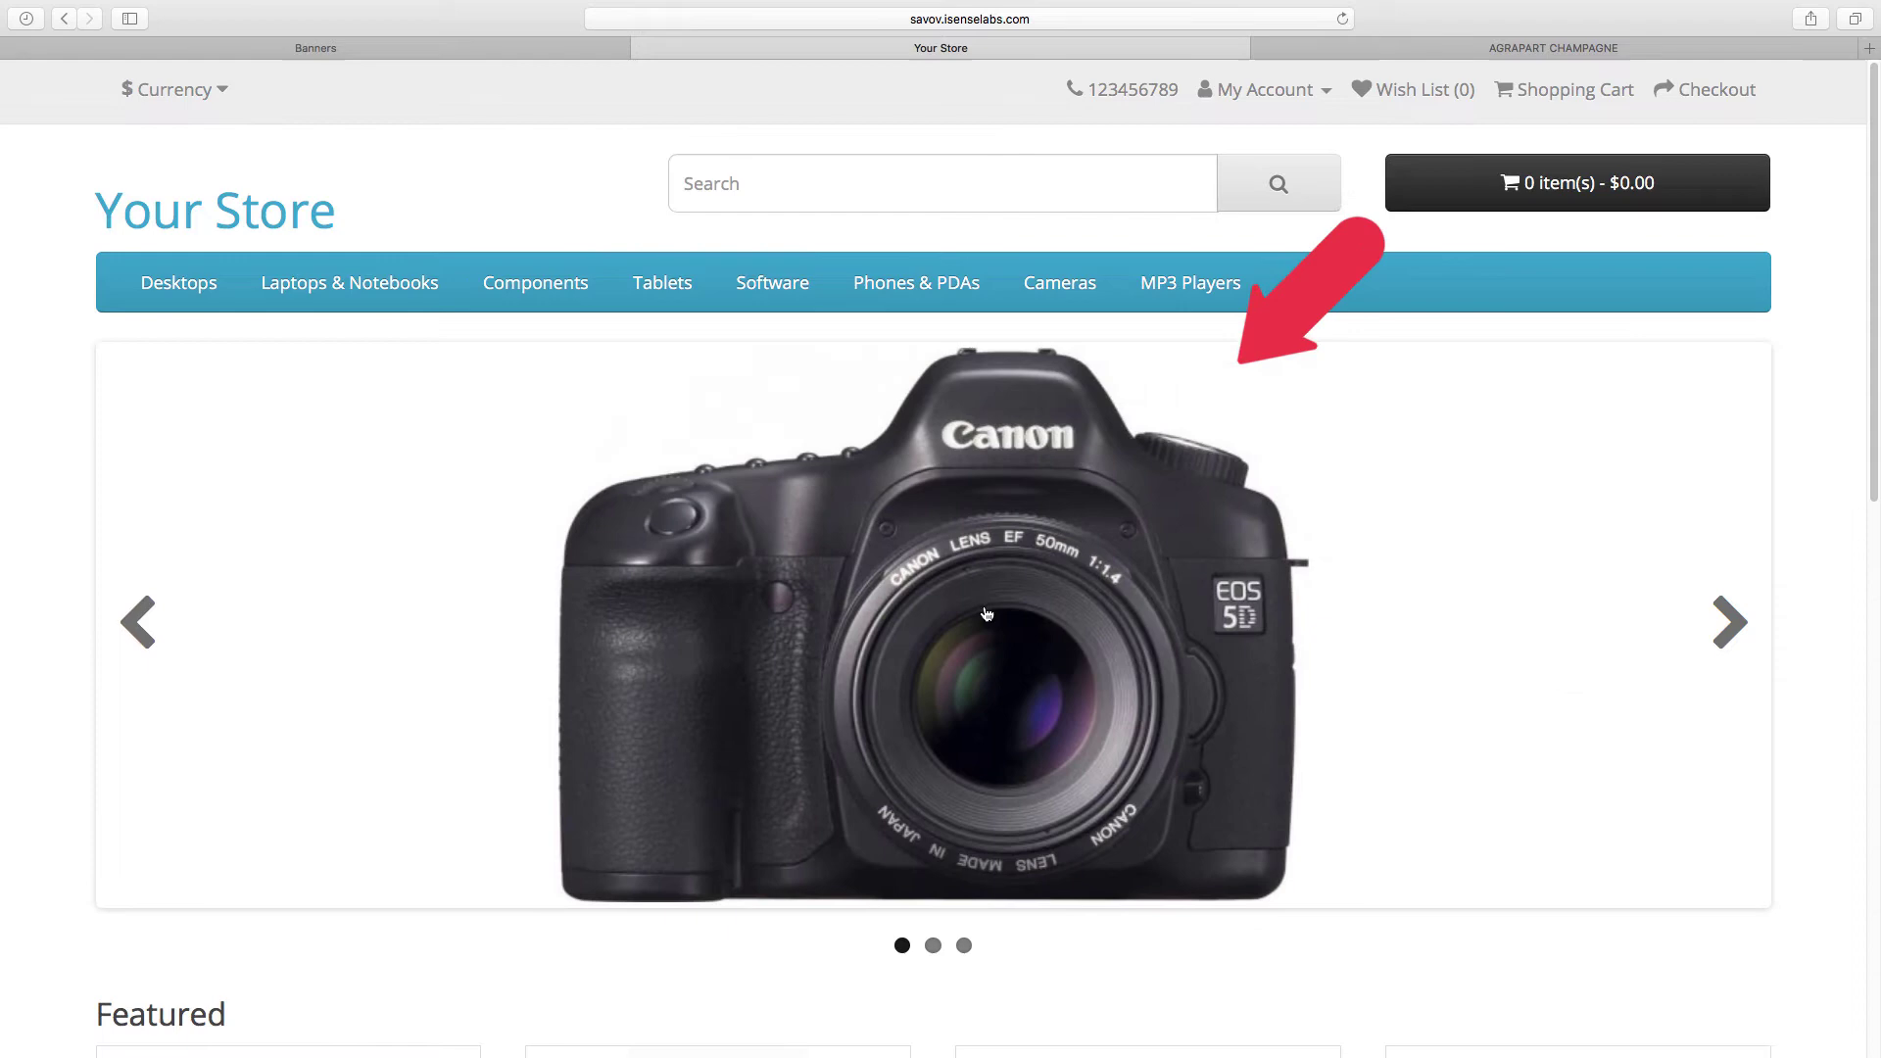
left_click(986, 615)
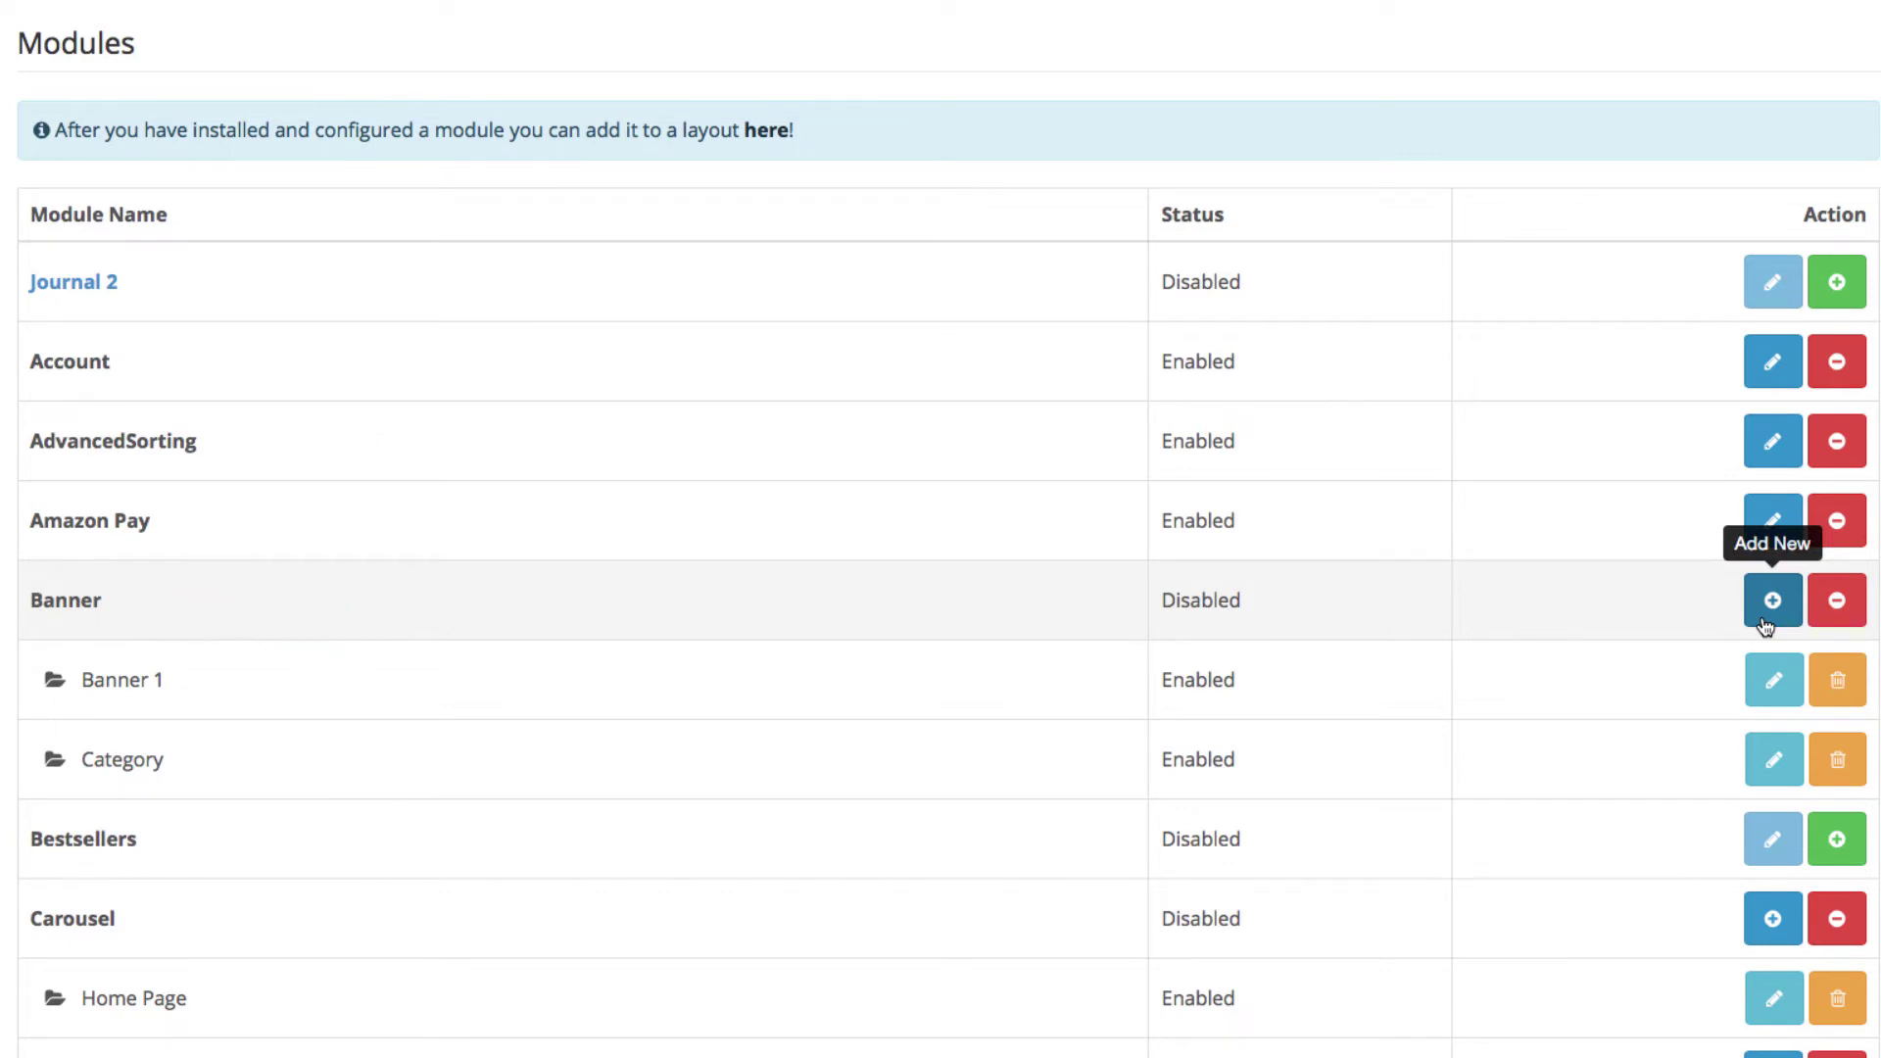
Add a new module on the Banner row of the Extensions module list.
left_click(1763, 624)
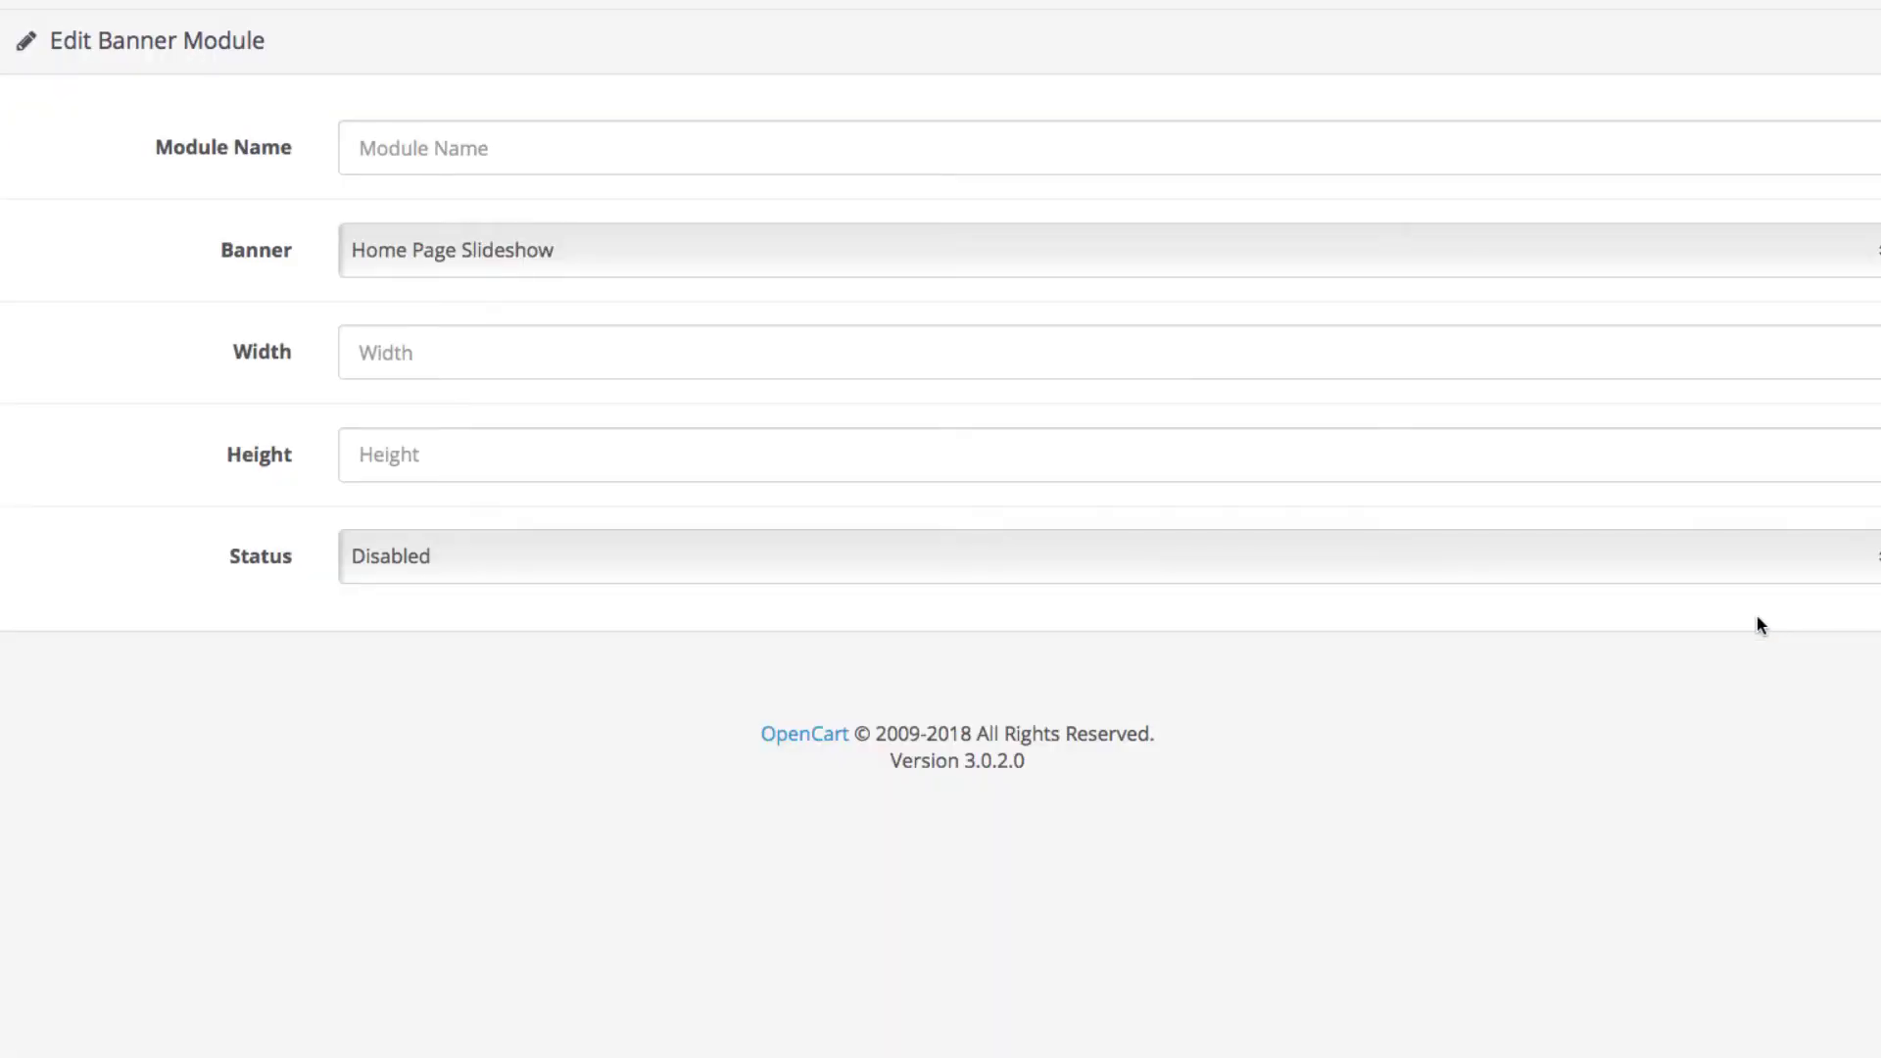
Name the module 'Category Page Banner' and keep Home Page Slideshow as its banner.
left_click(825, 159)
type("Catego")
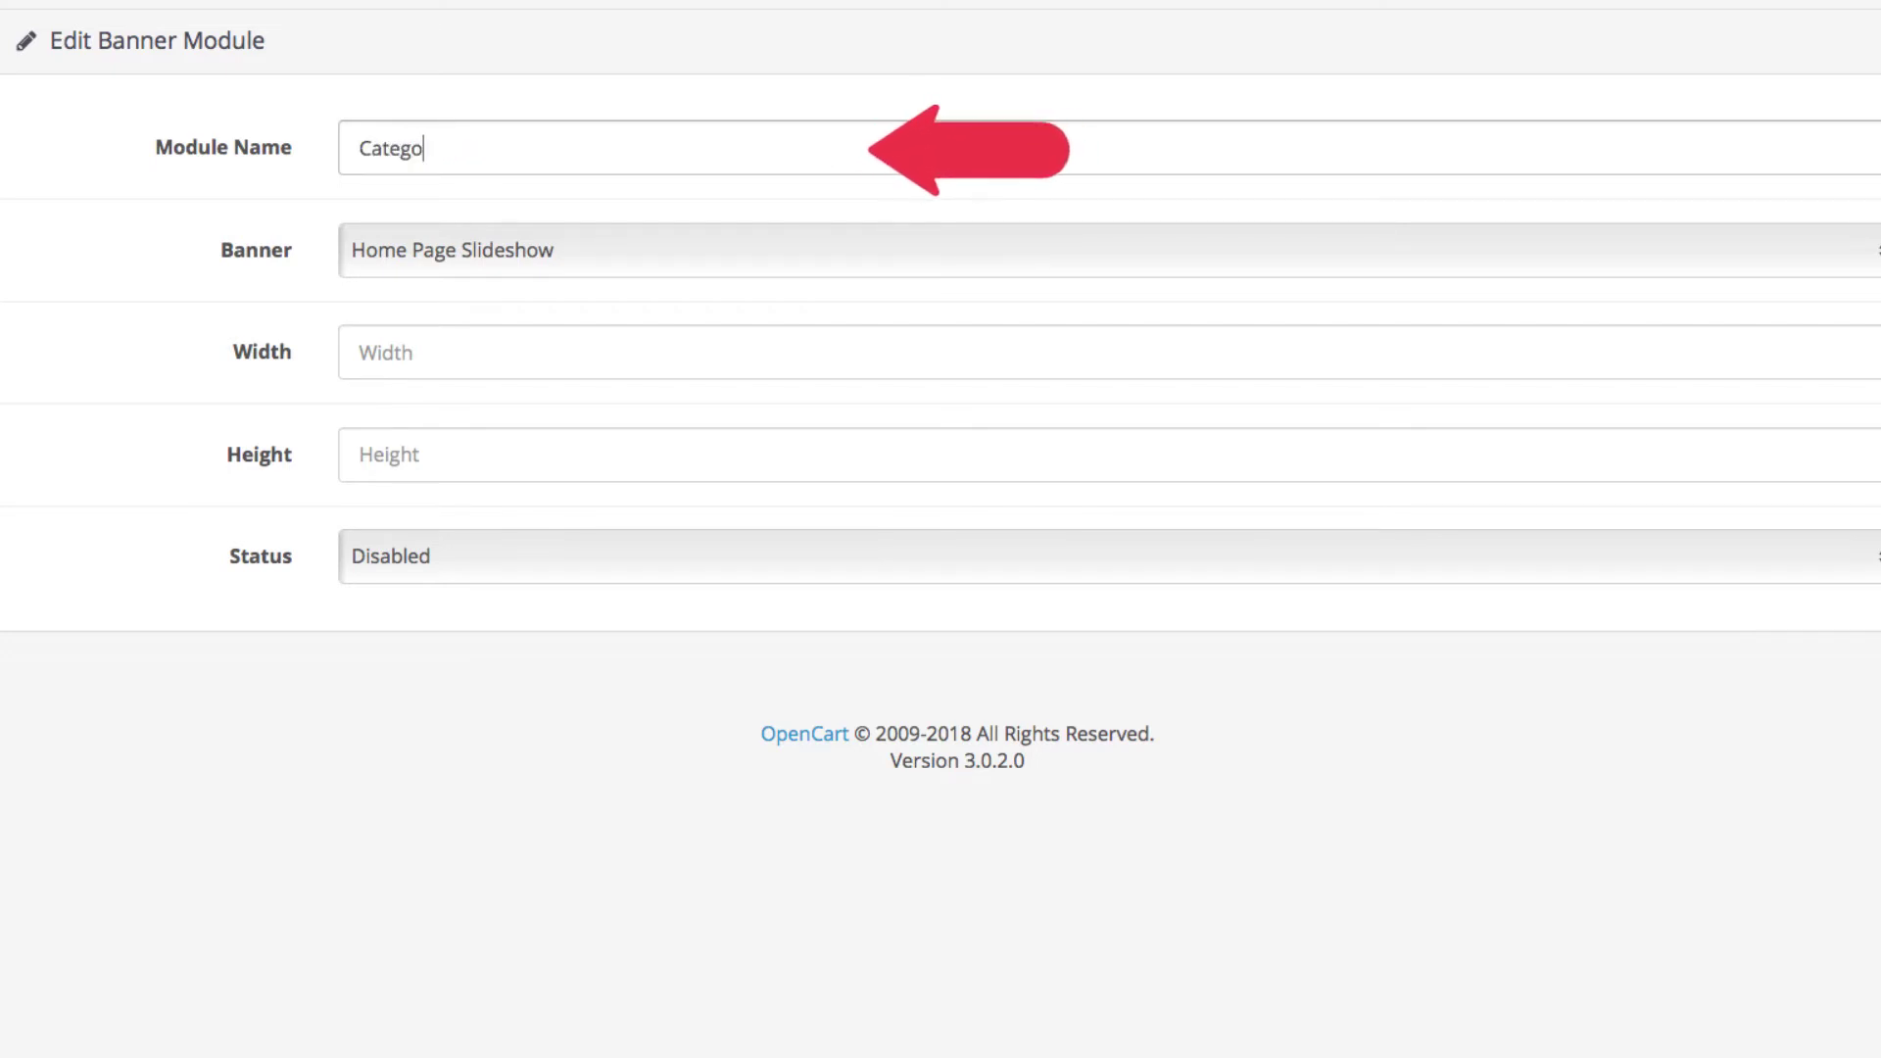
type("ry Page Banner")
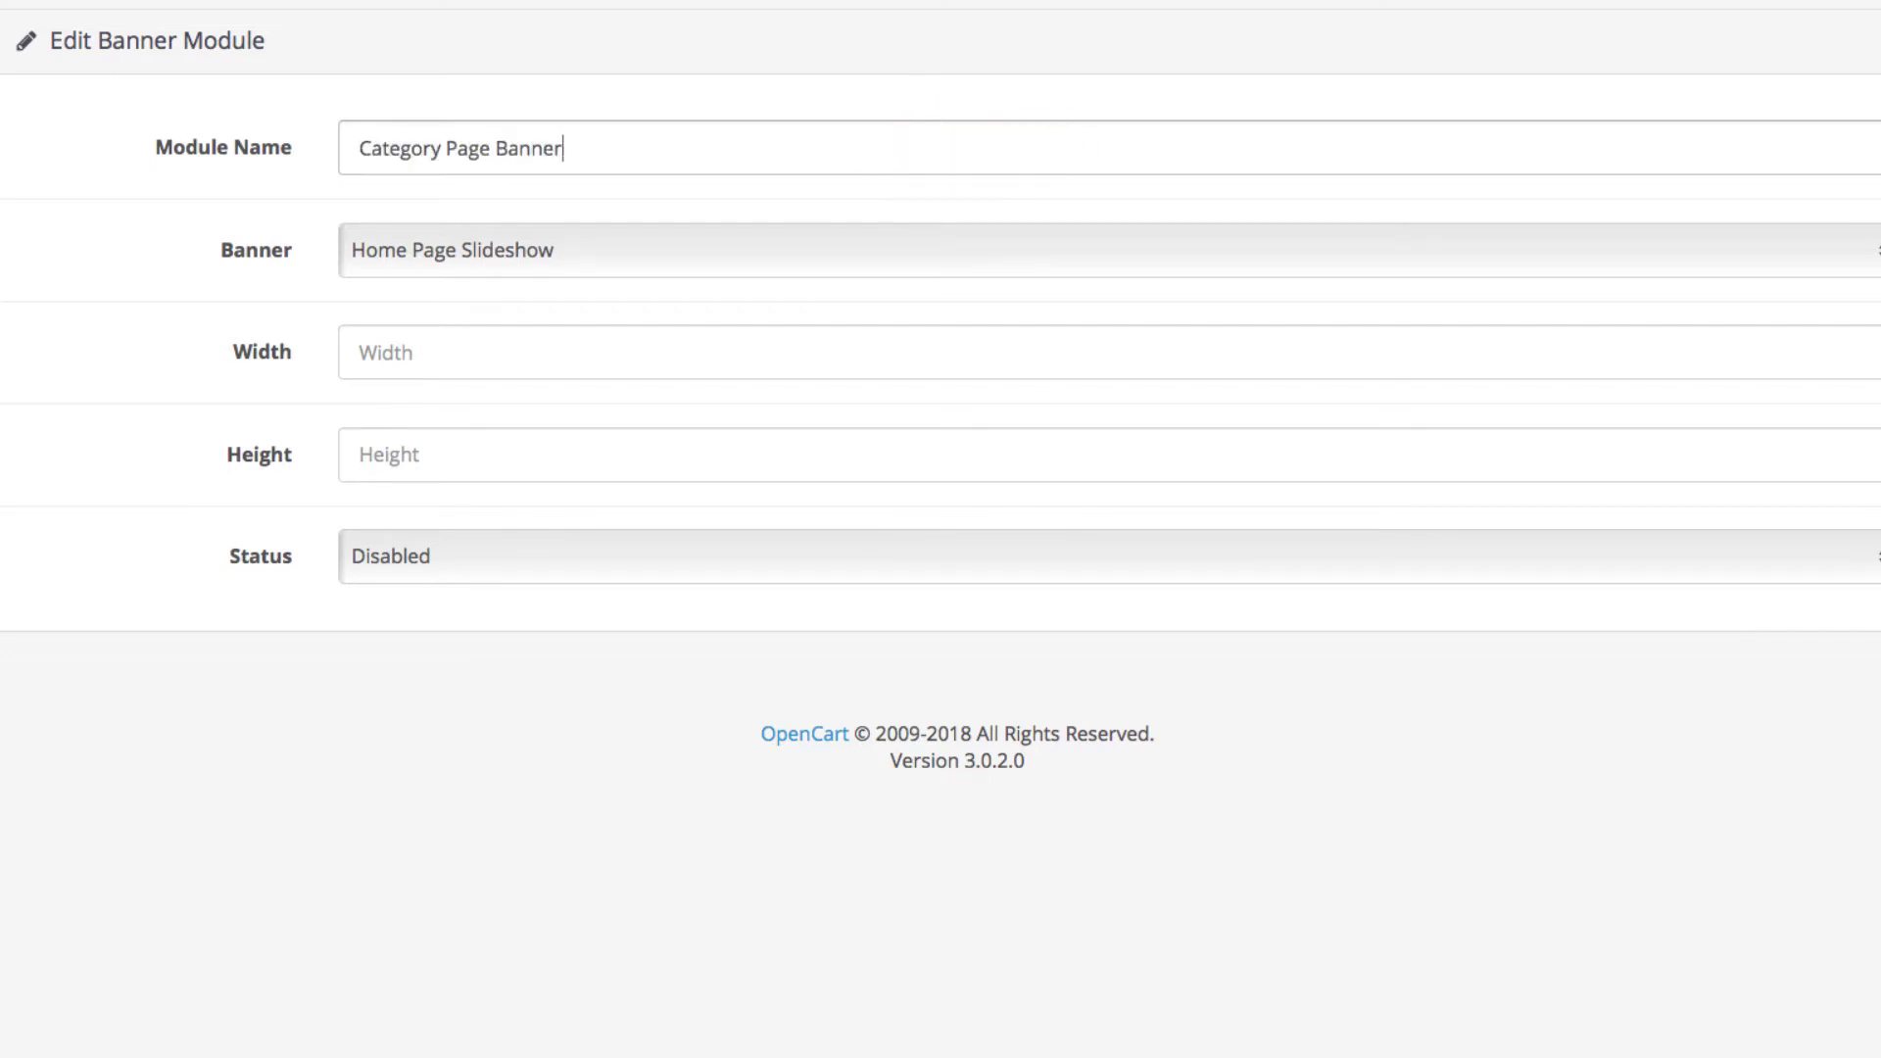
left_click(827, 182)
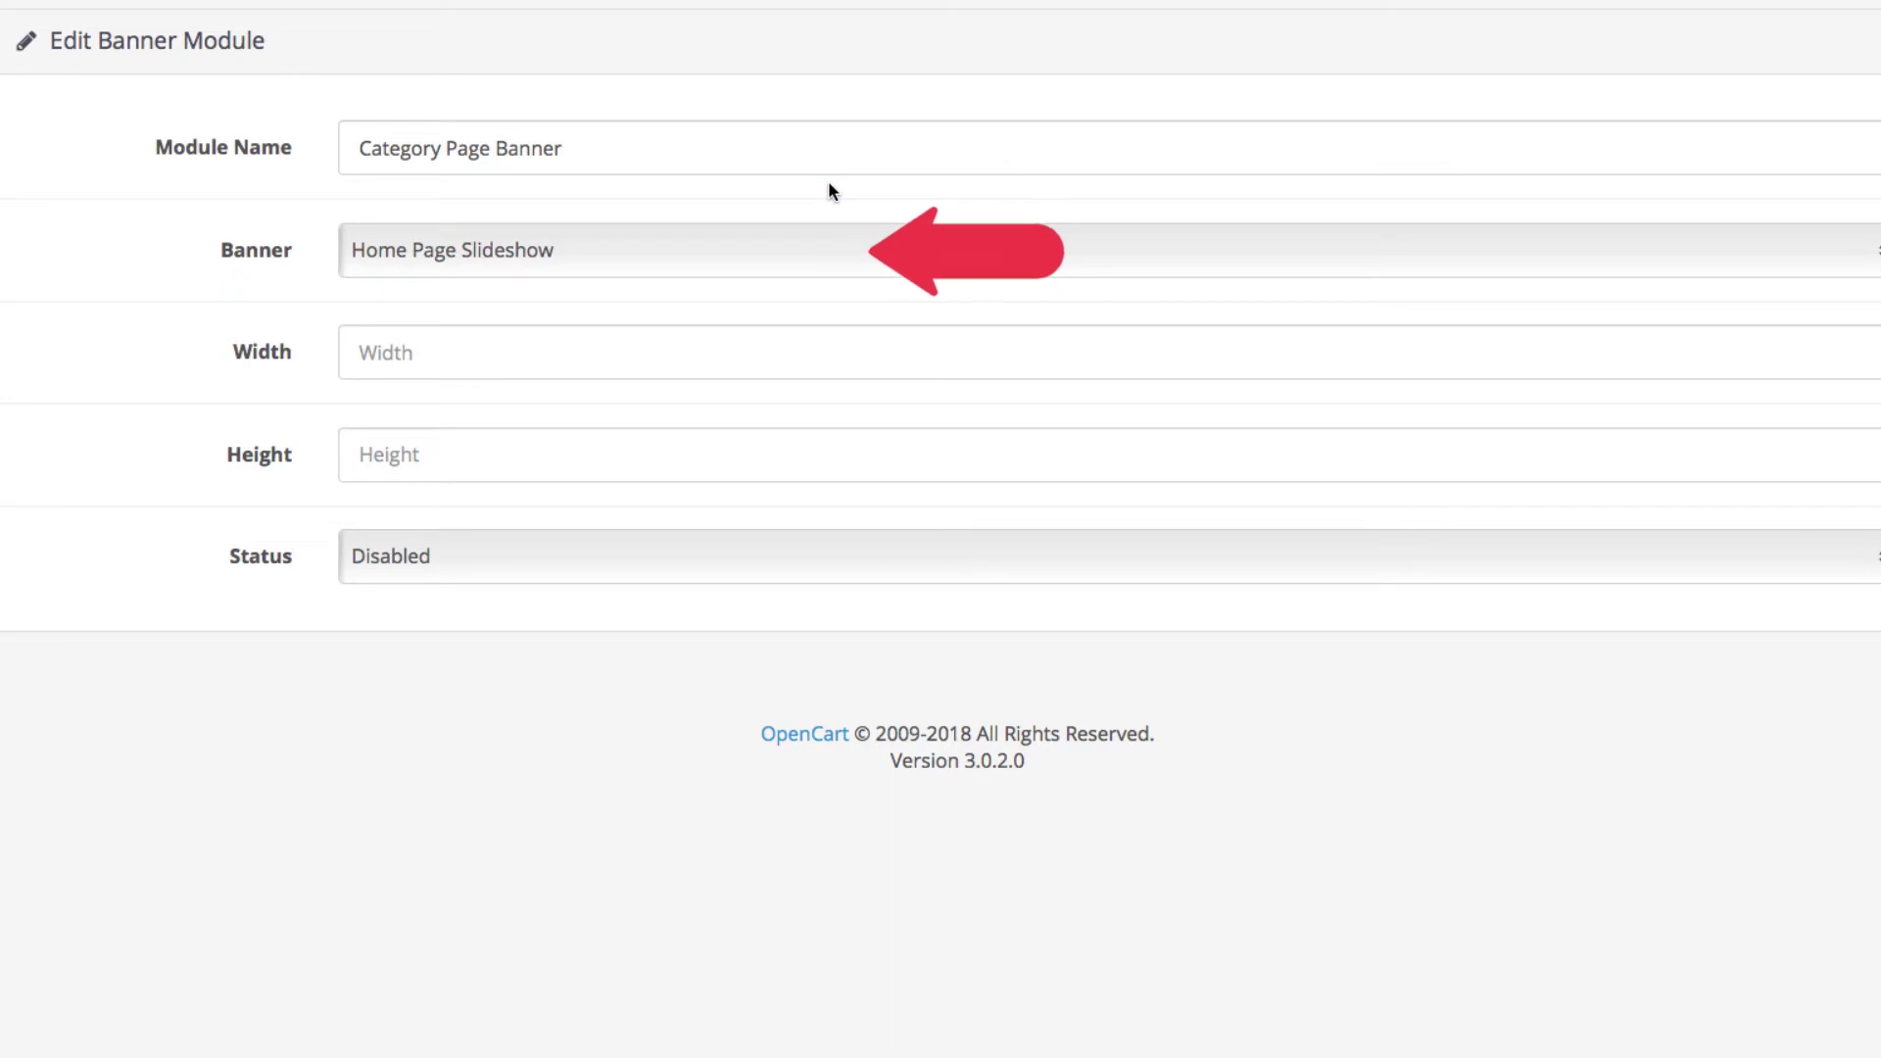
left_click(777, 255)
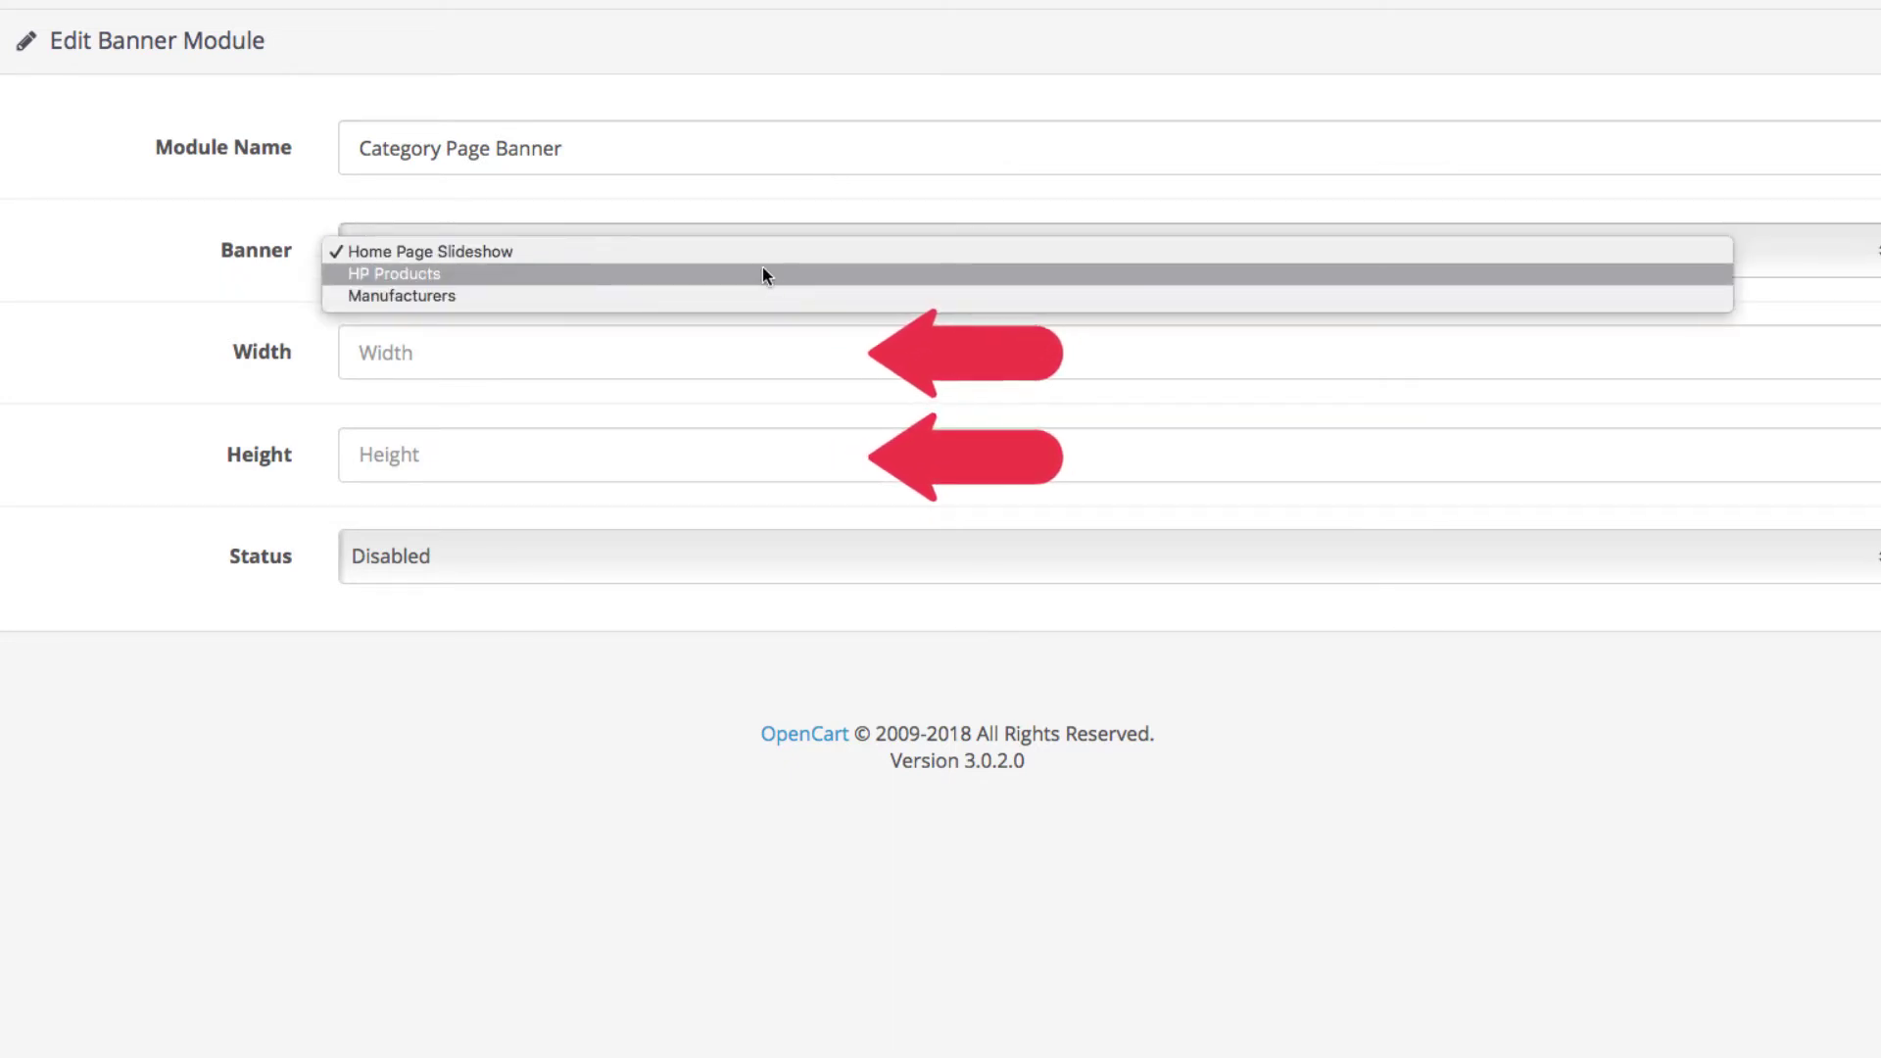
left_click(763, 258)
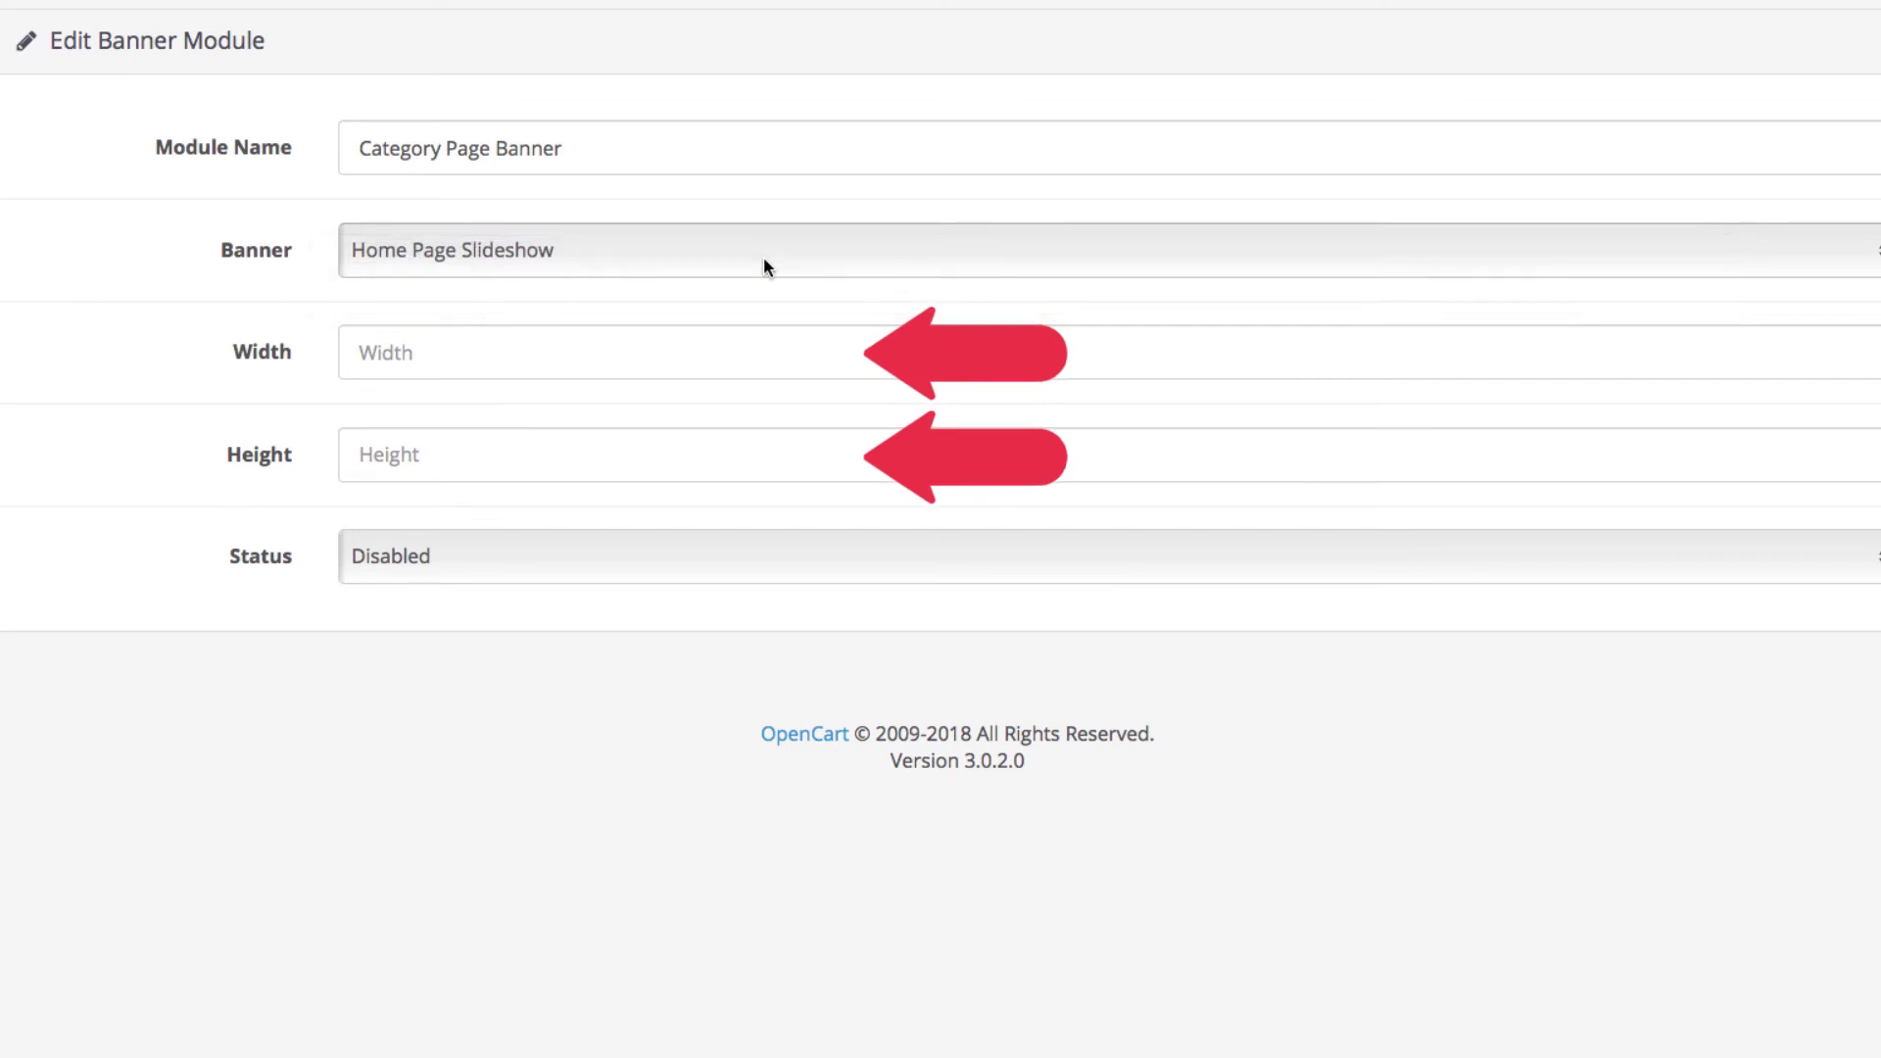
Set the module size to 1140 by 380 and its status to Enabled.
left_click(746, 349)
type("1140")
left_click(1081, 393)
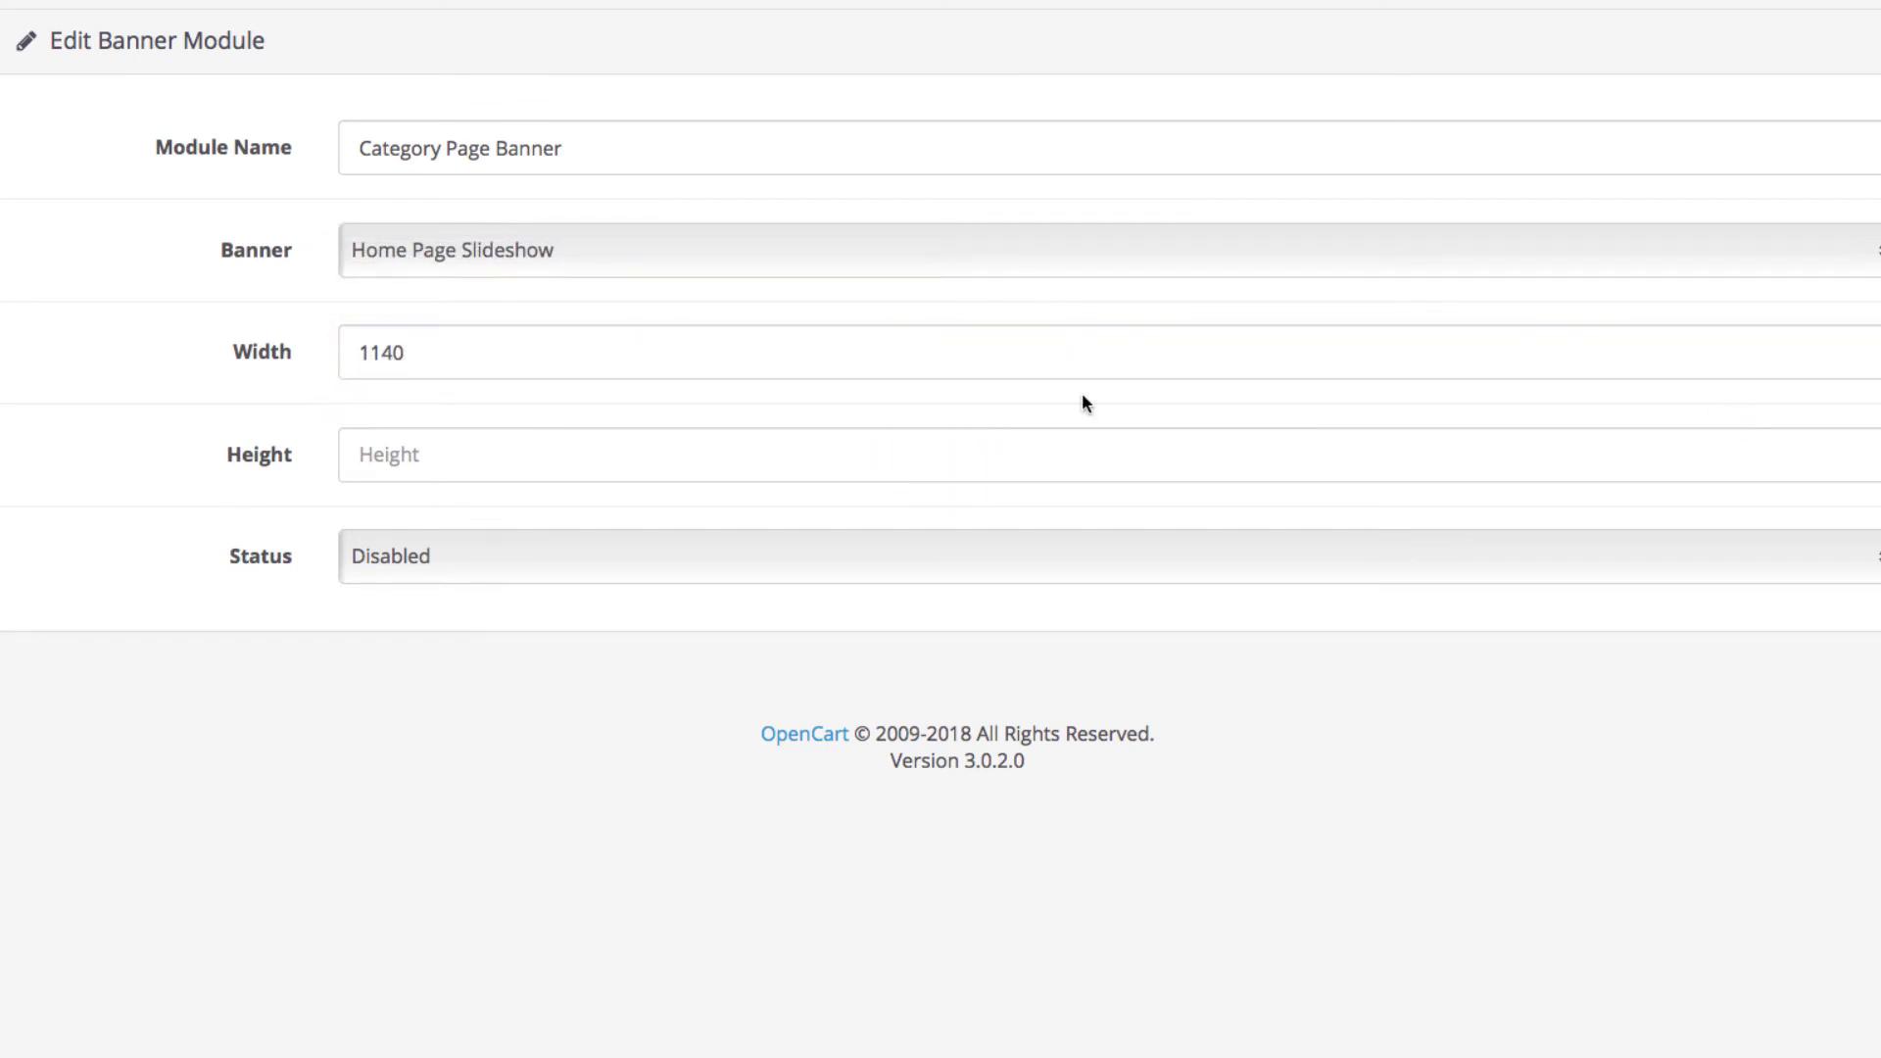
left_click(1082, 454)
type("380")
left_click(533, 398)
left_click(525, 555)
left_click(528, 538)
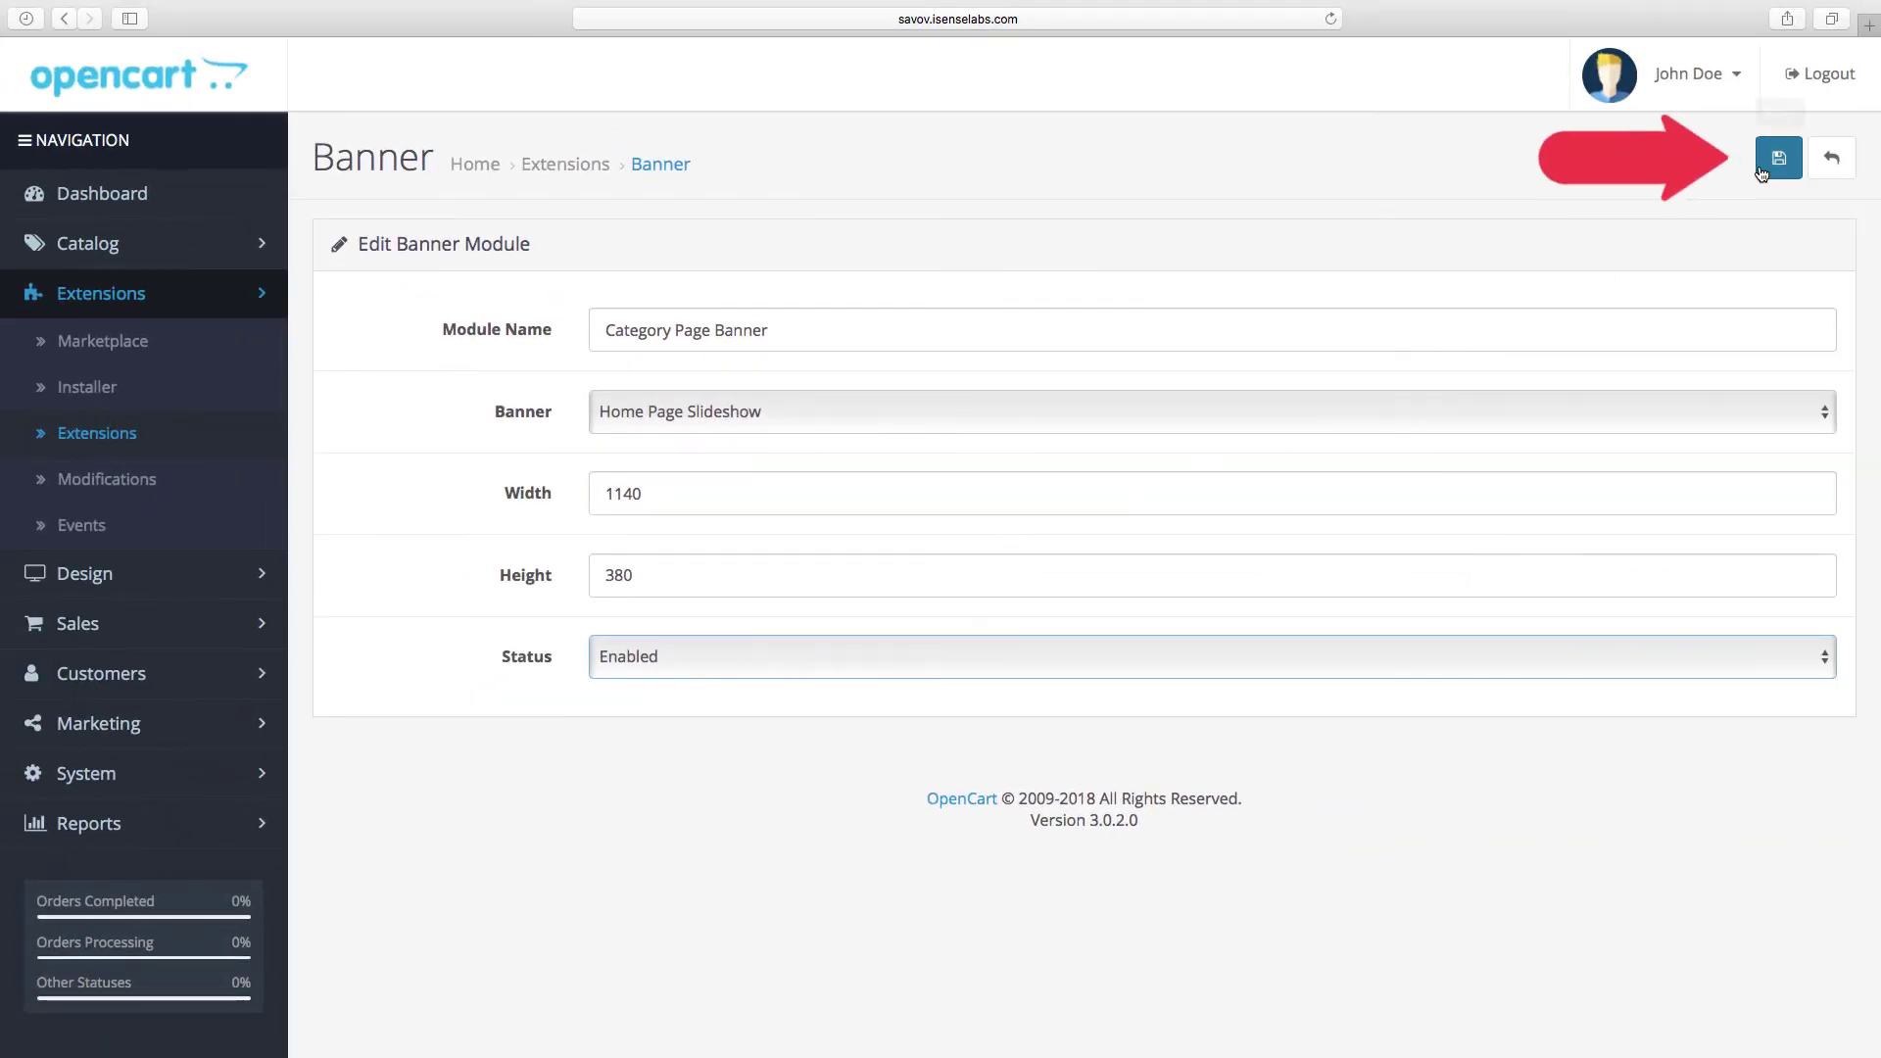
Save the Category Page Banner module, then cancel out of a new module form.
left_click(1775, 165)
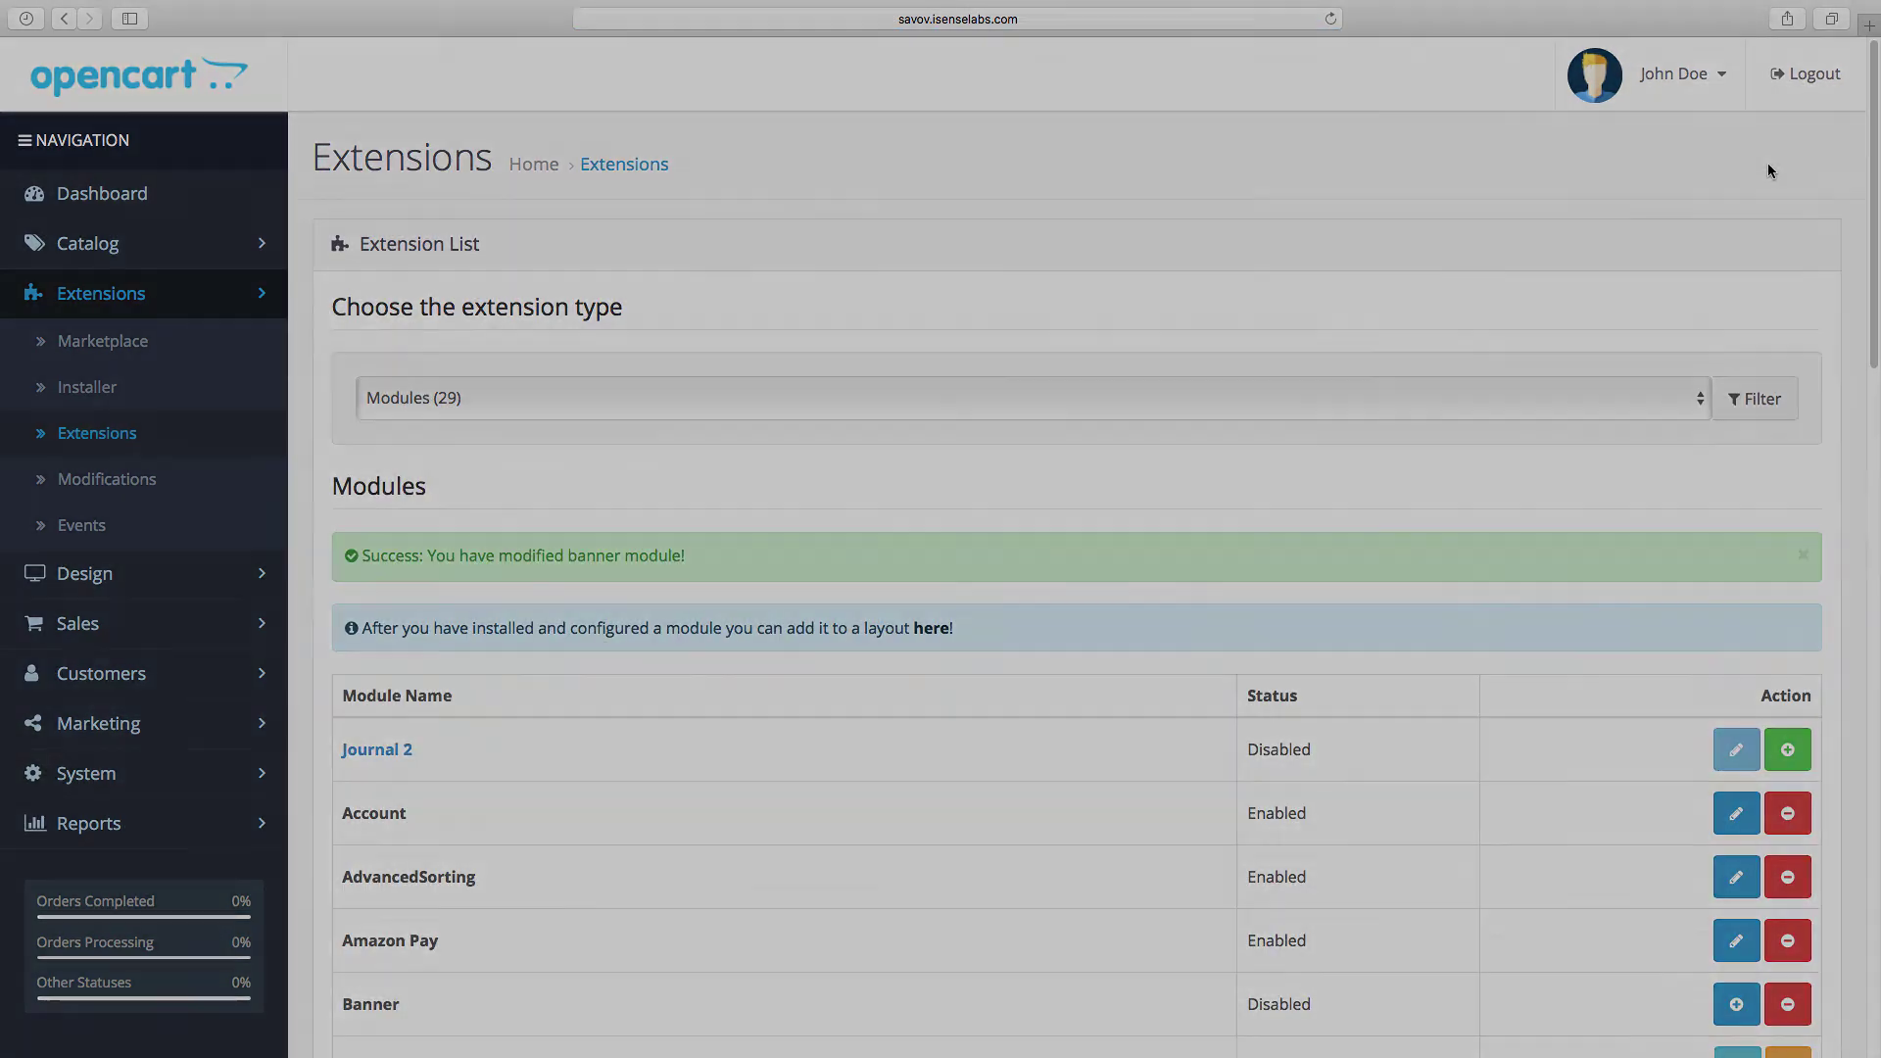
scroll(1757, 172, "down", 2)
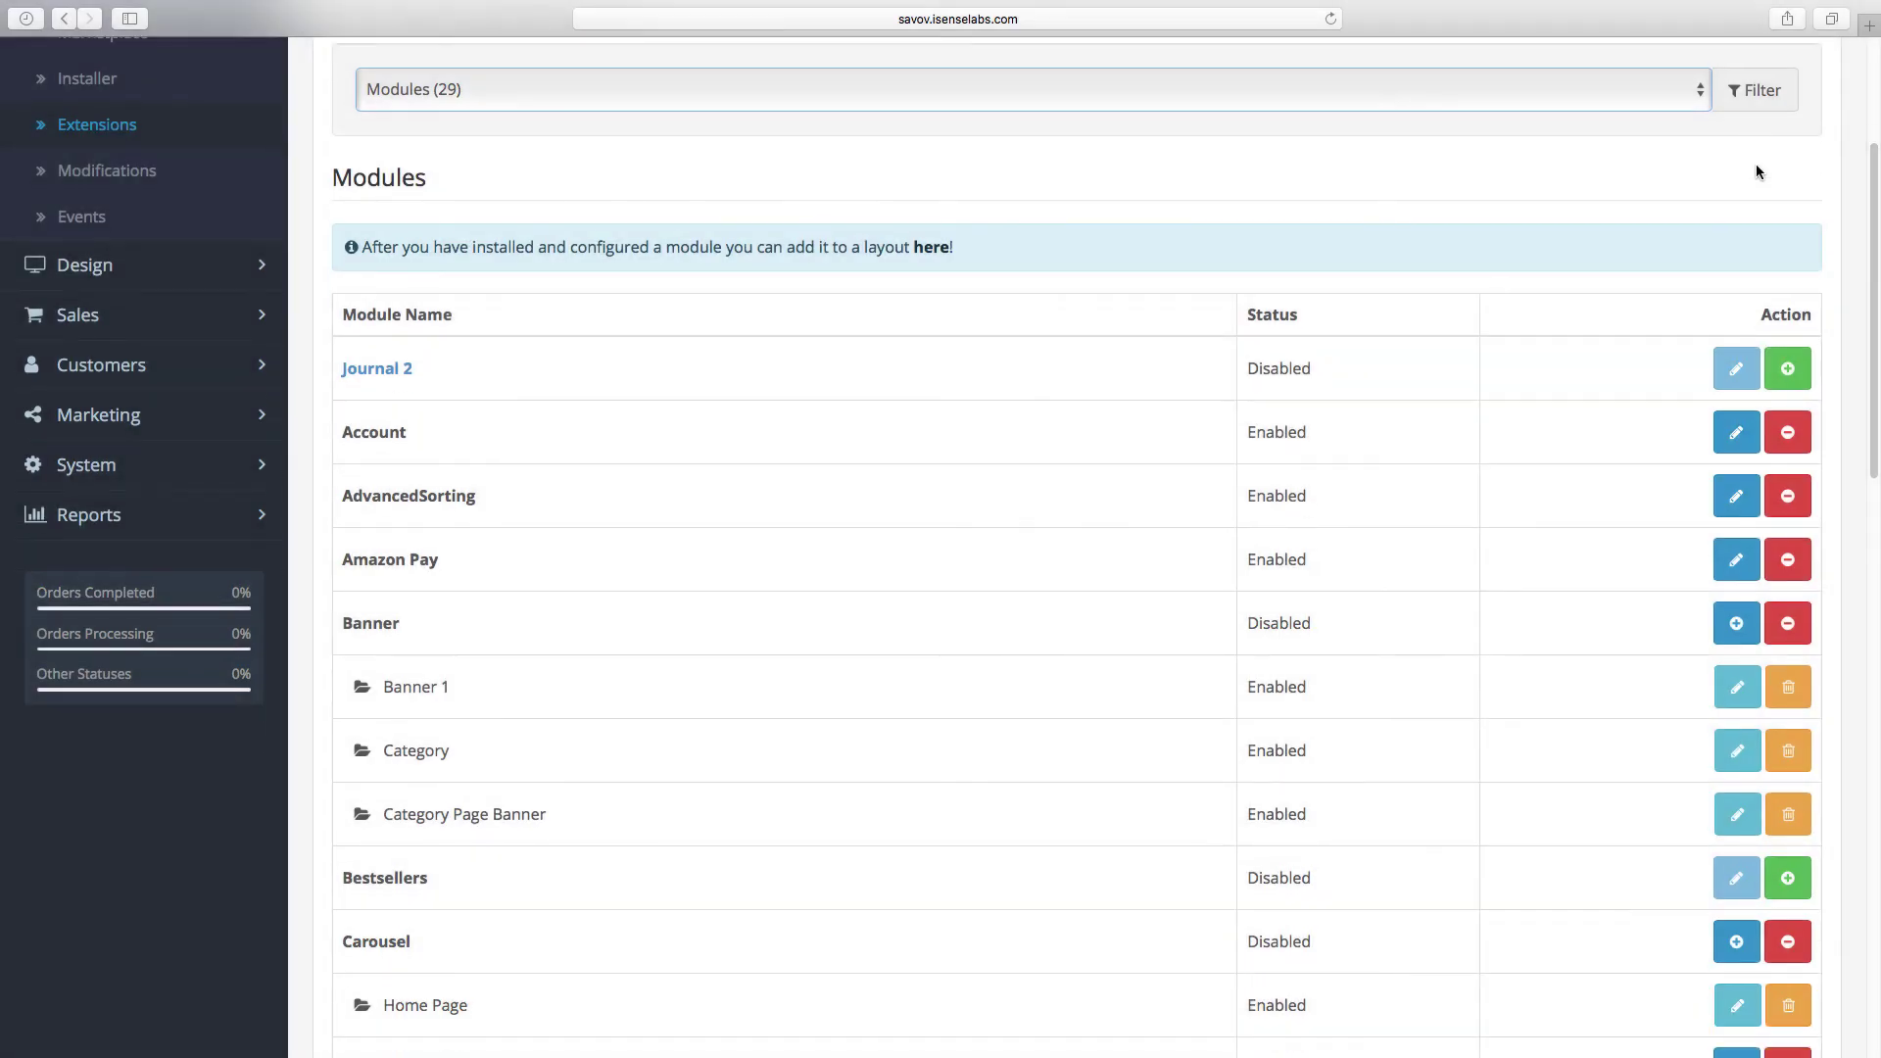
scroll(1756, 172, "down", 2)
scroll(1757, 172, "down", 2)
scroll(1756, 172, "down", 2)
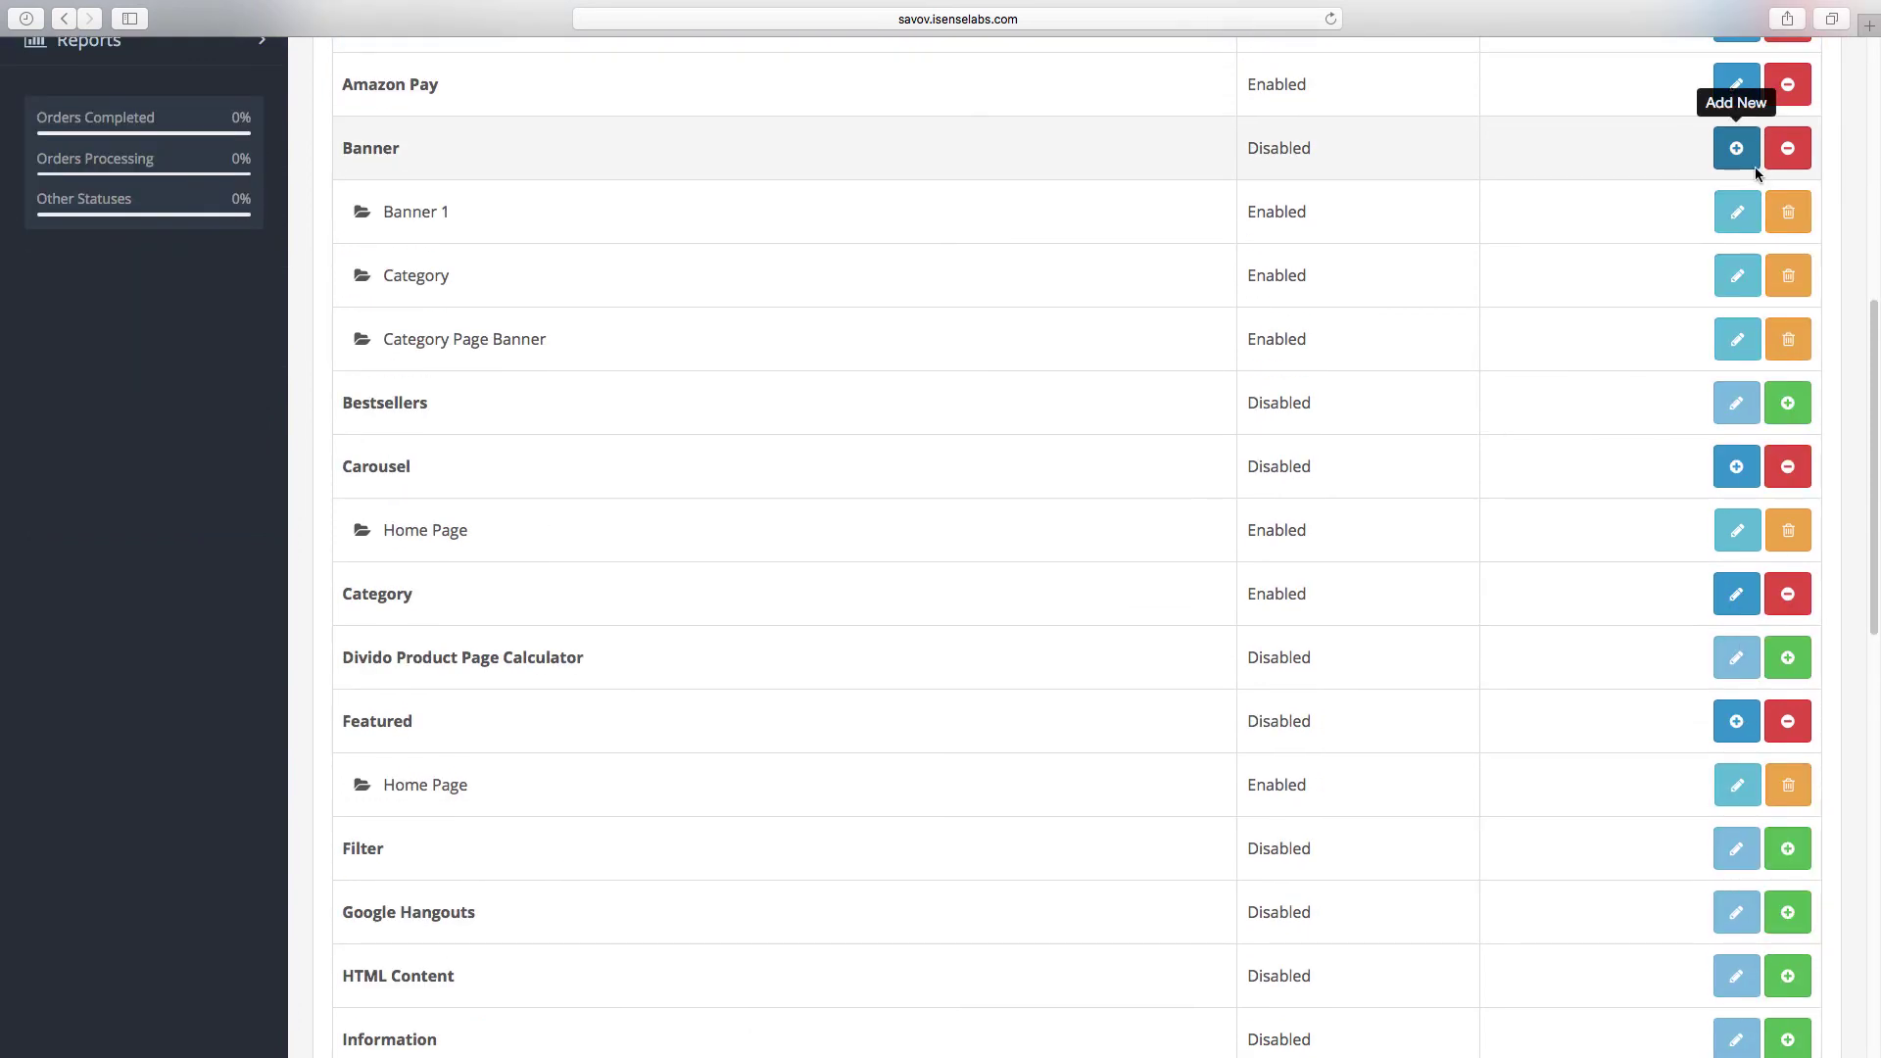
left_click(1735, 466)
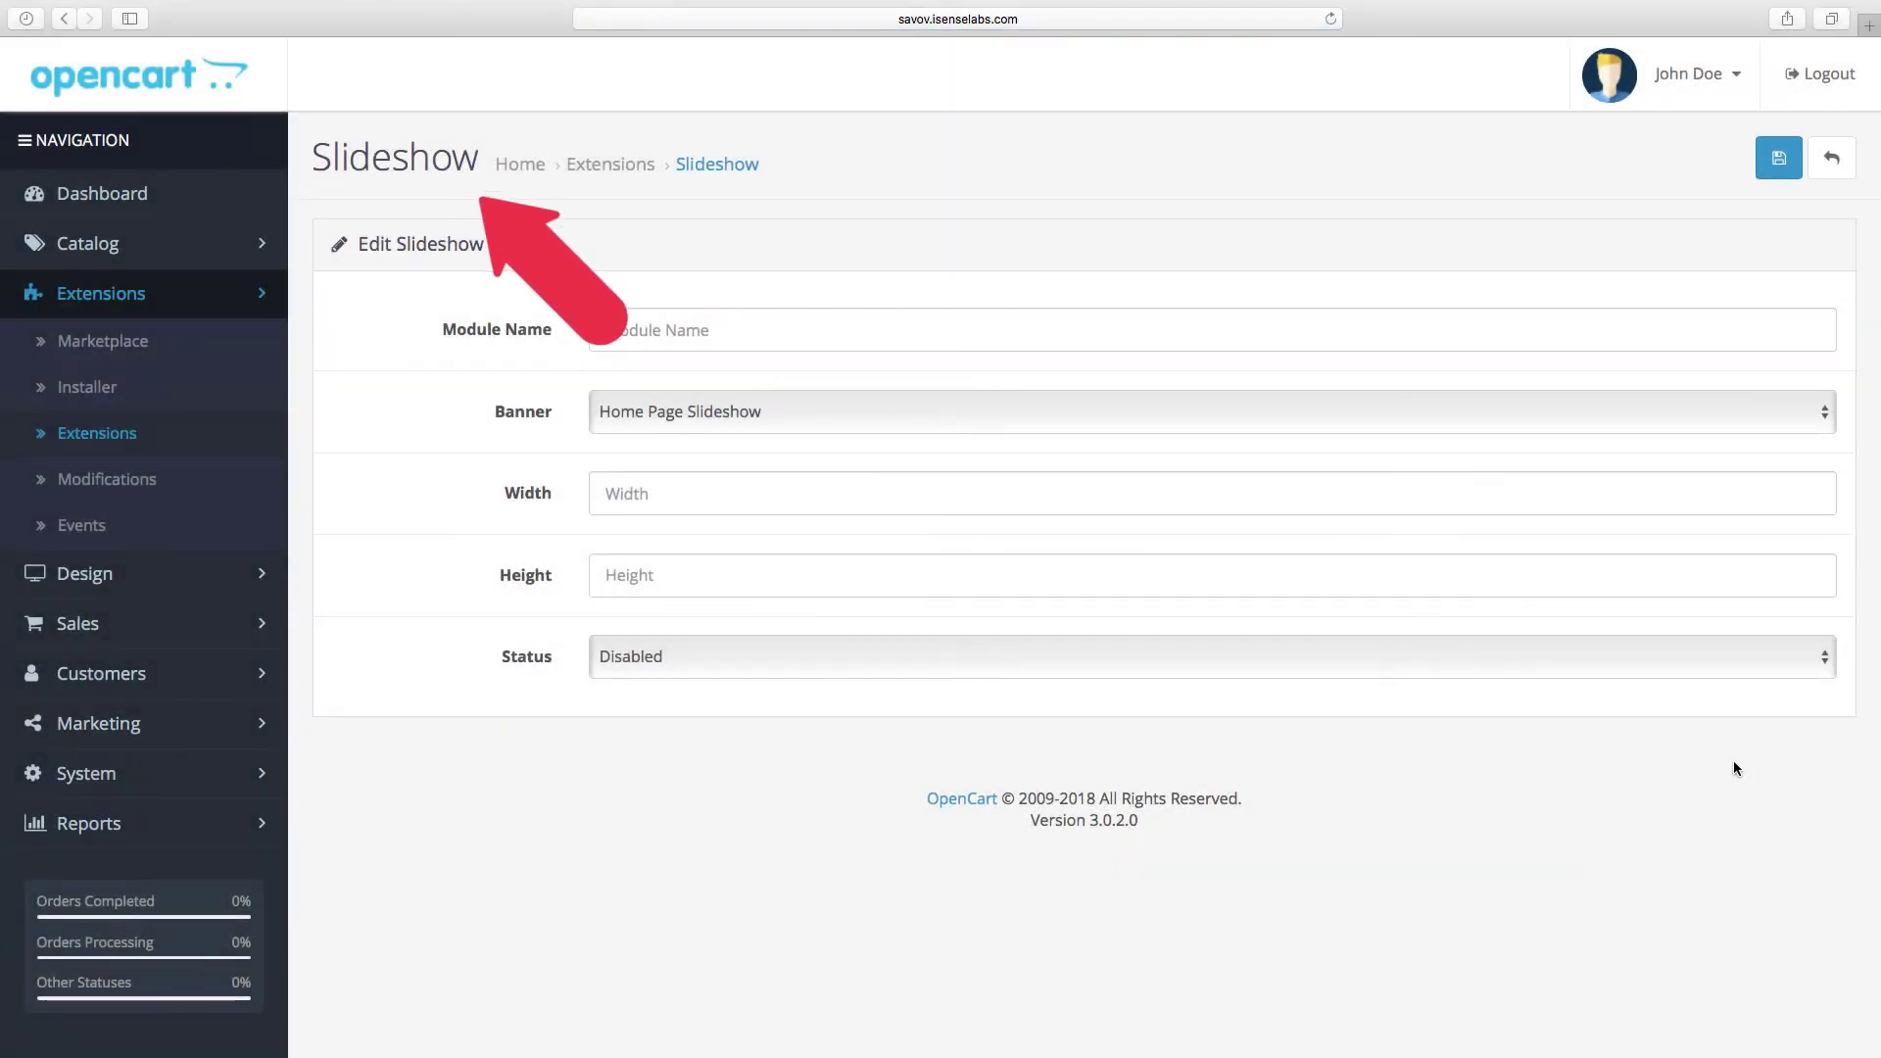
left_click(1832, 160)
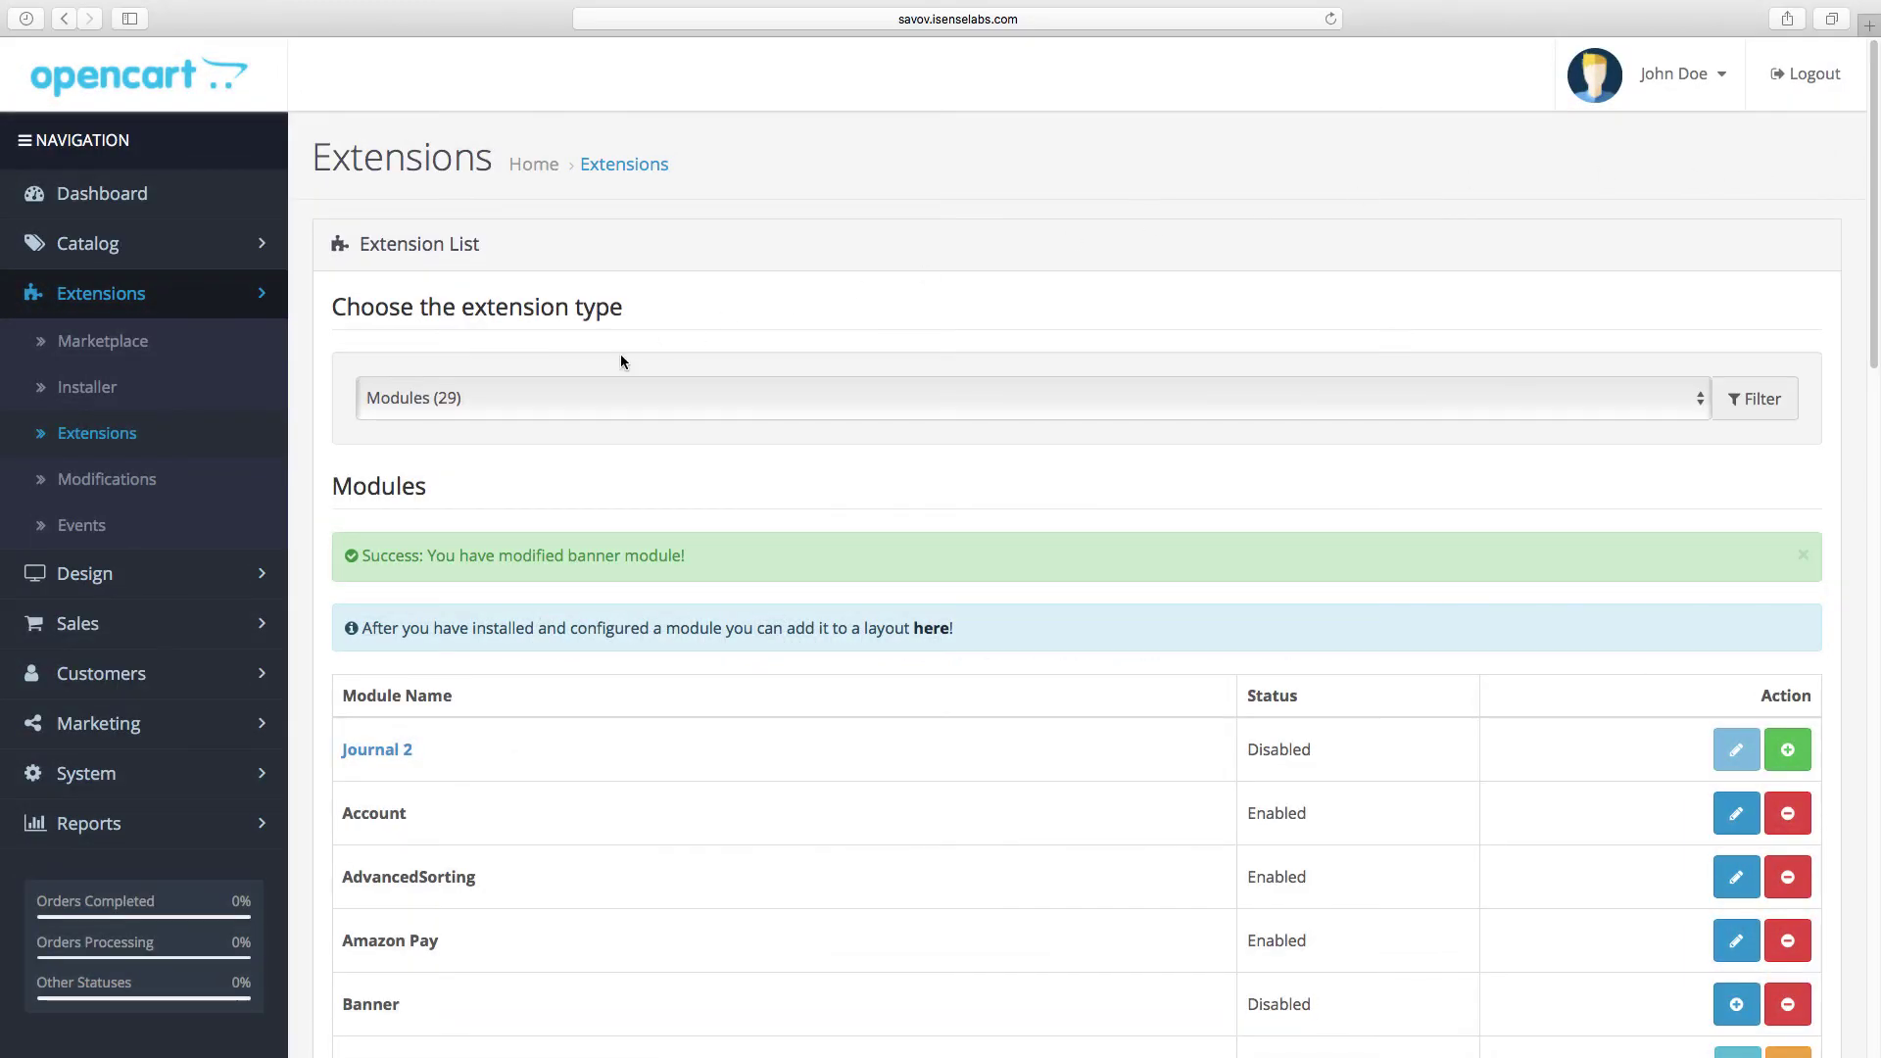
Add Category Page Banner to Content Top in the Category layout and save it.
left_click(184, 572)
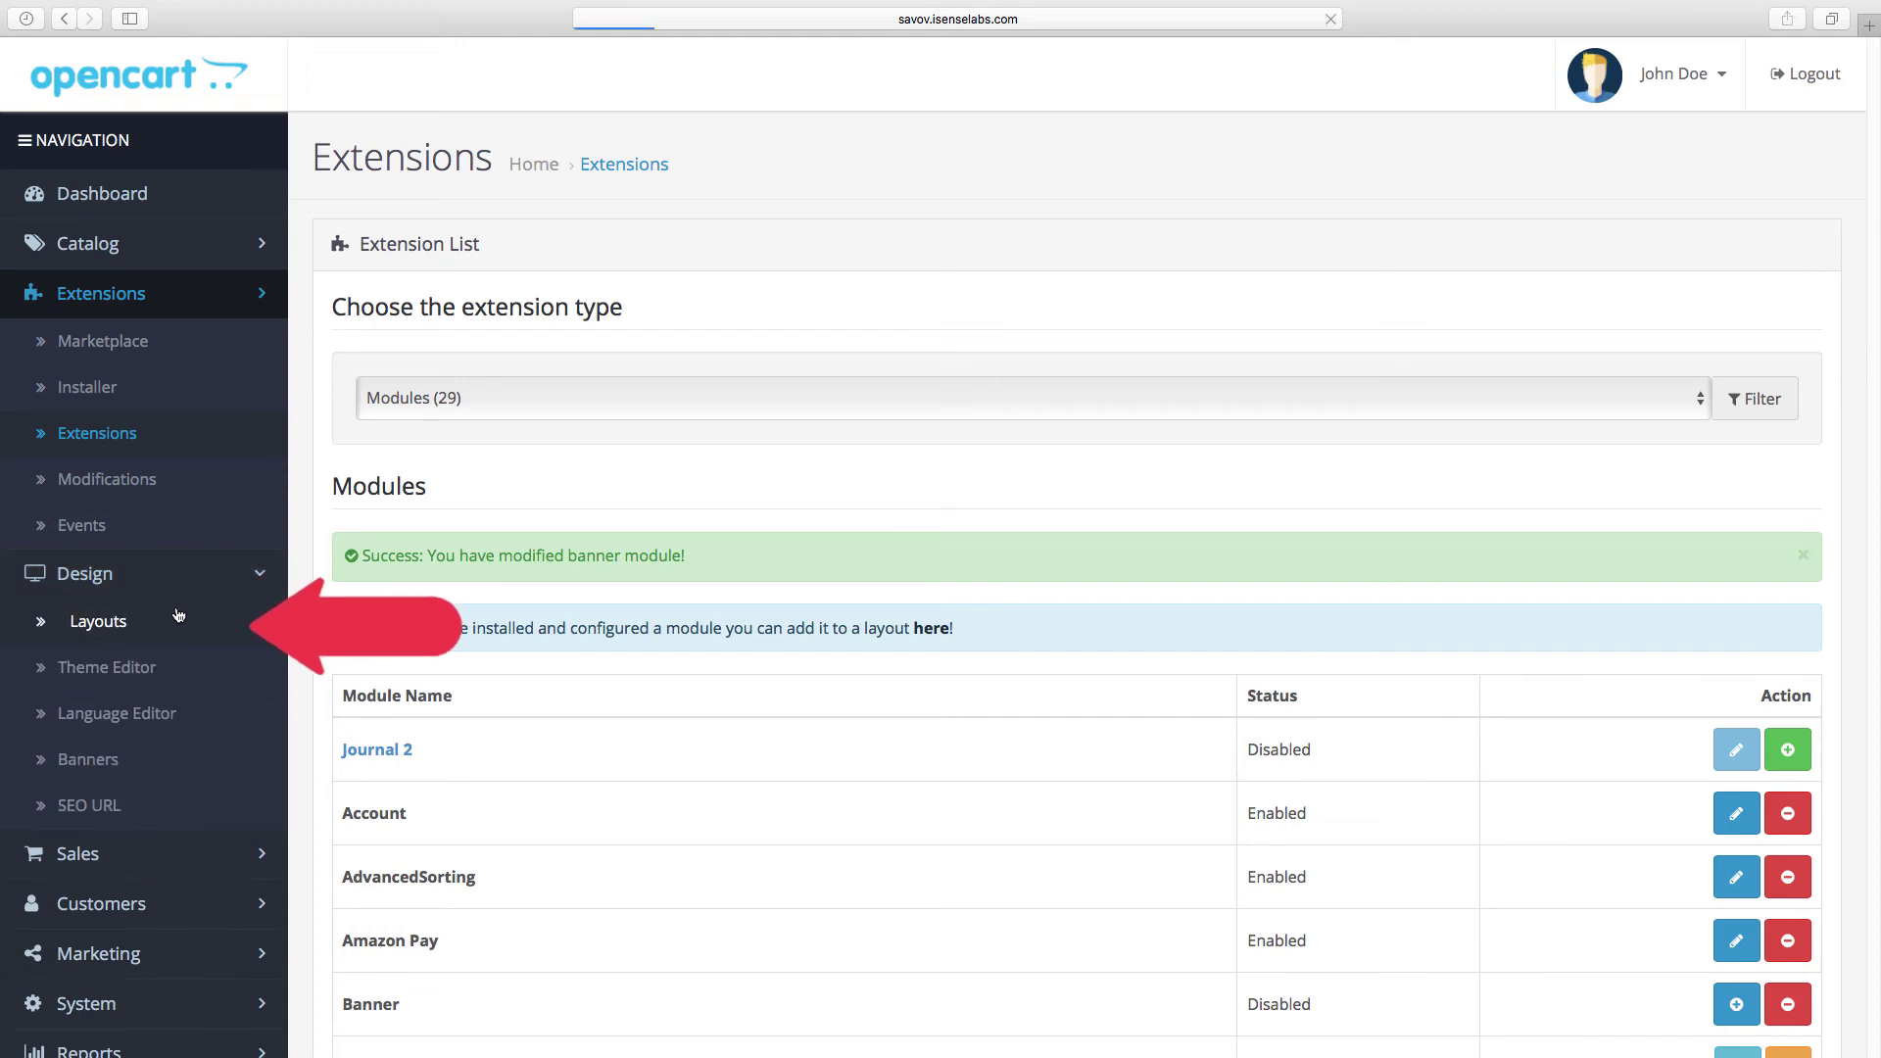
left_click(178, 614)
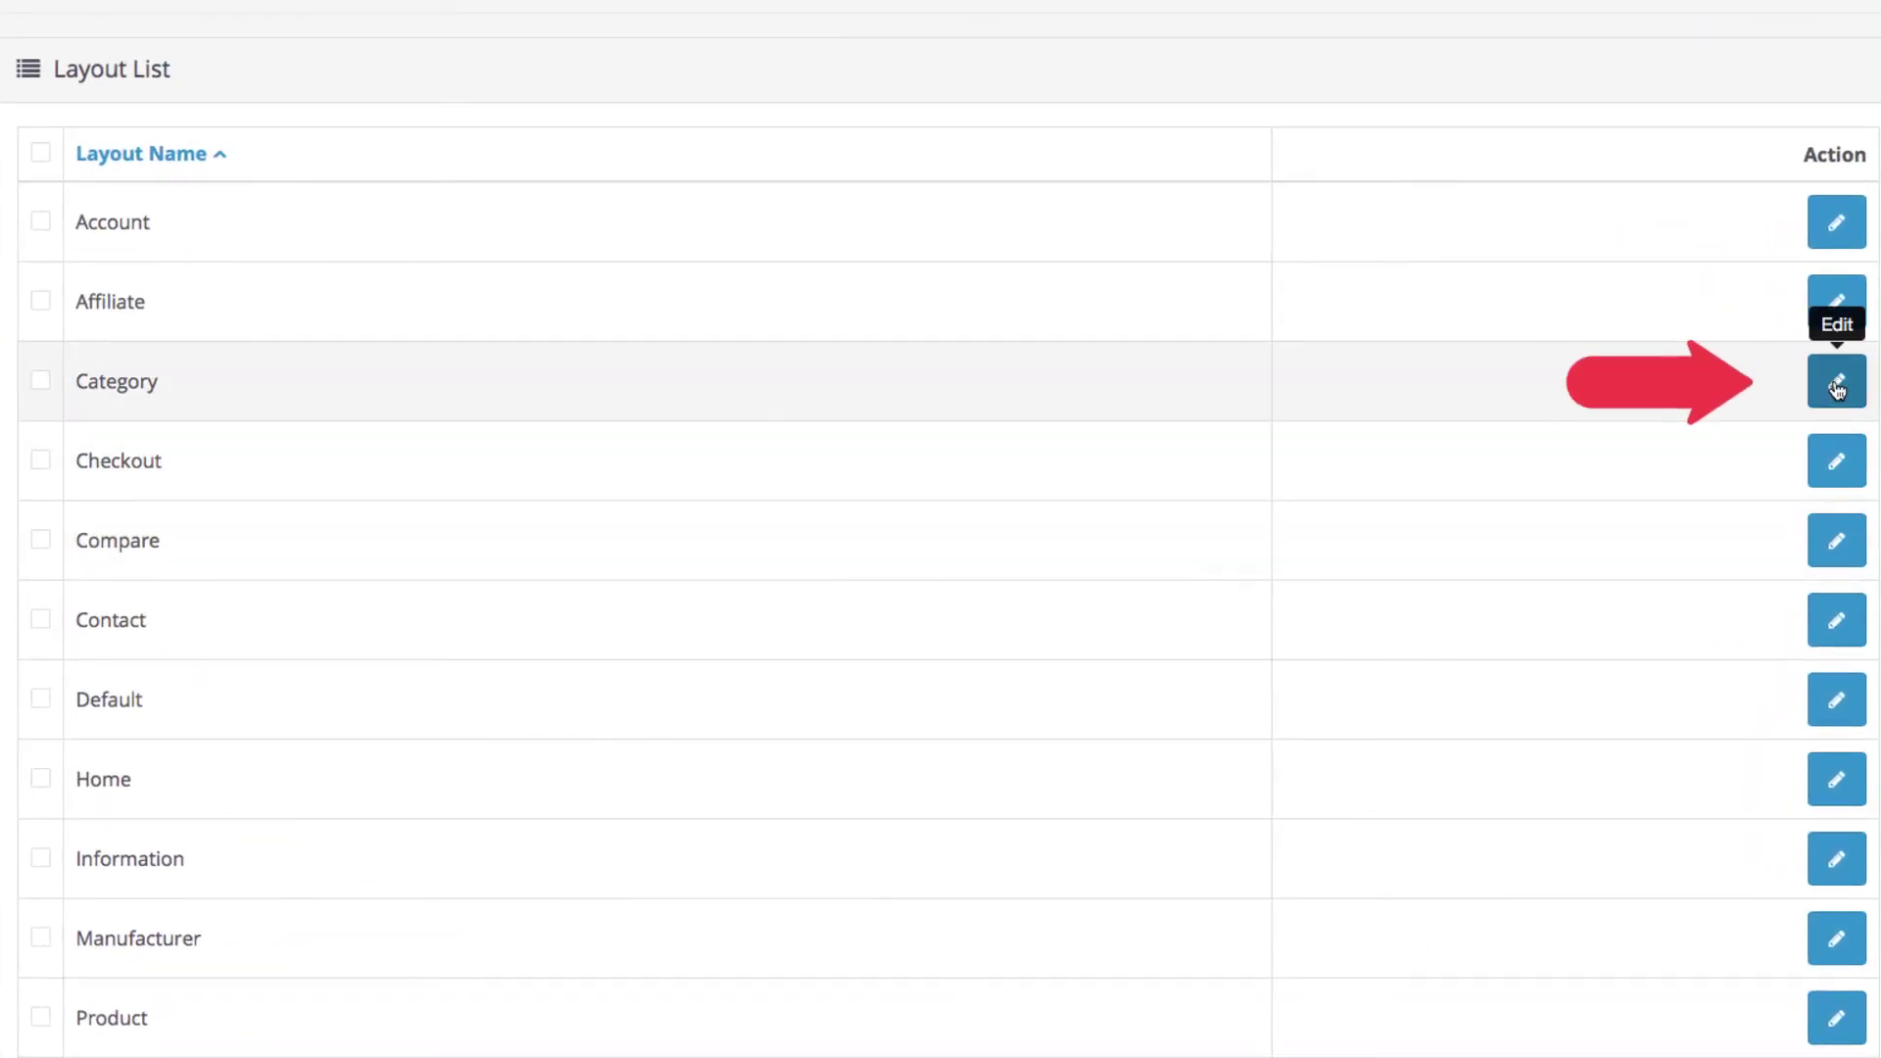
left_click(1834, 383)
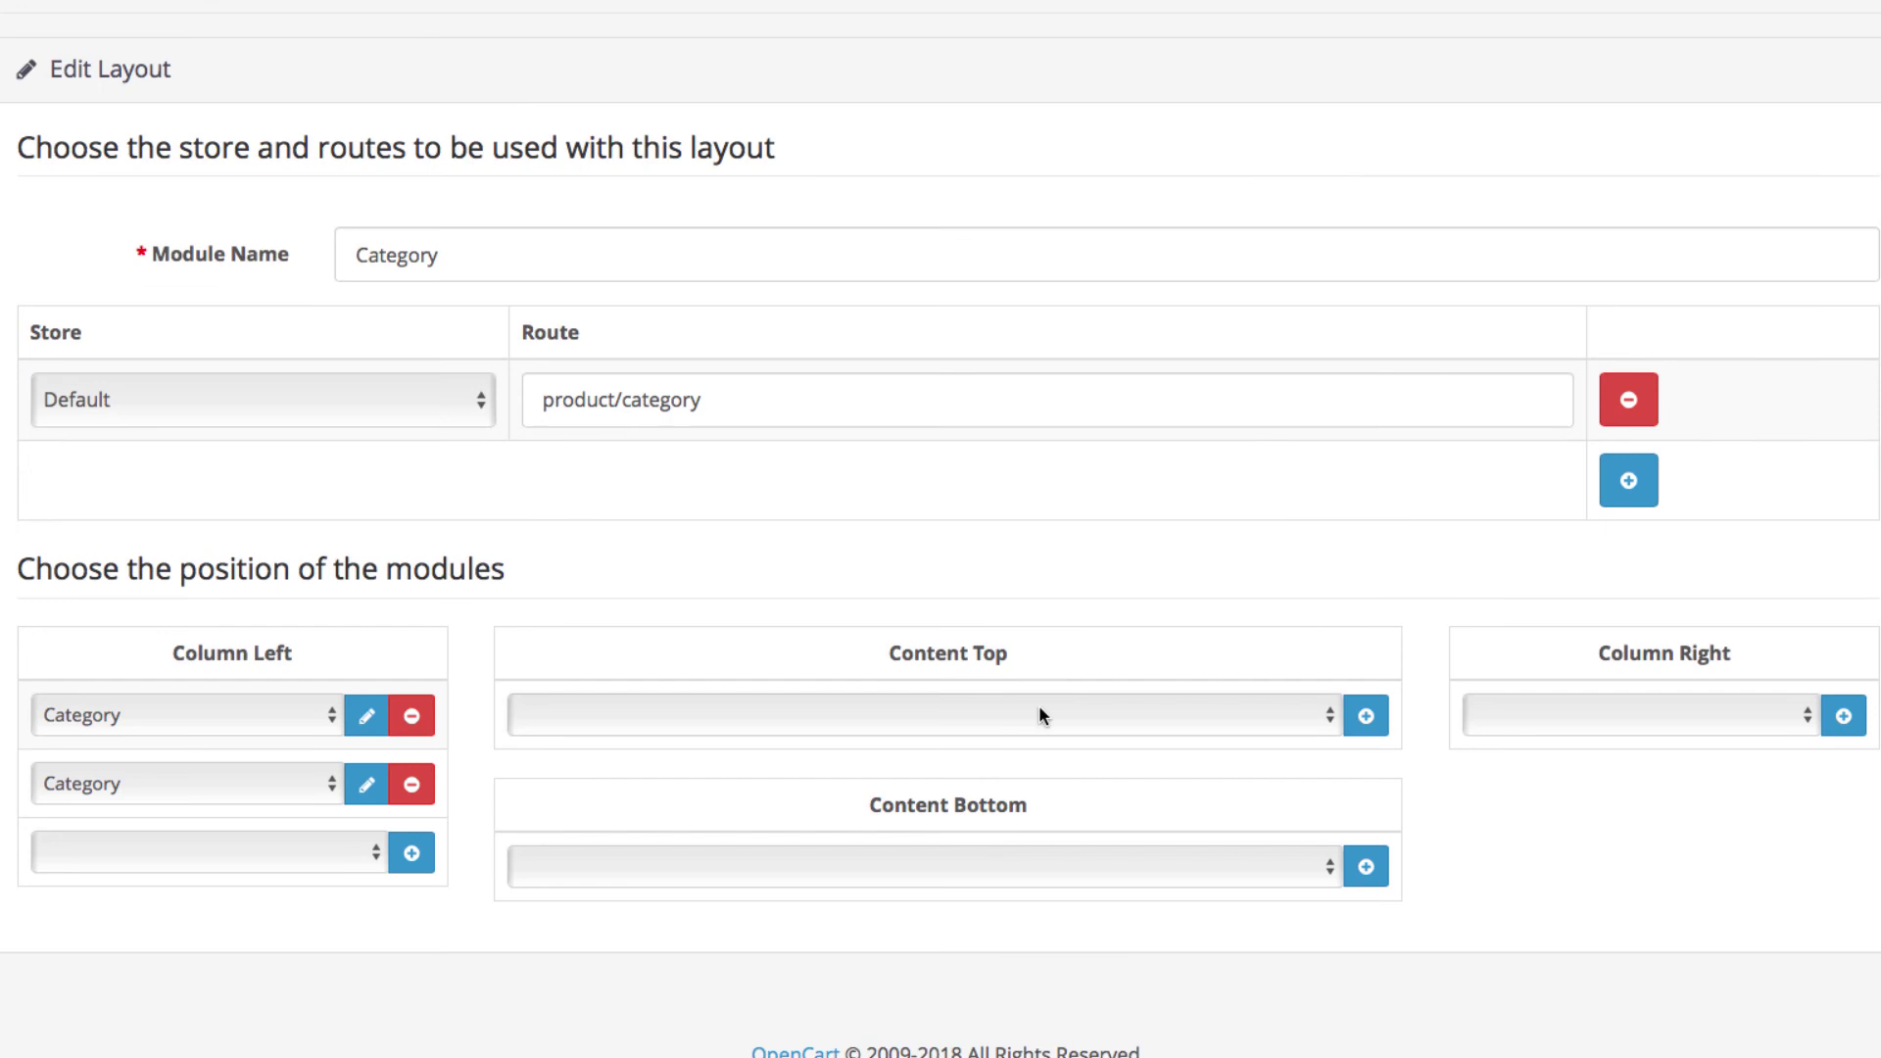
left_click(1007, 716)
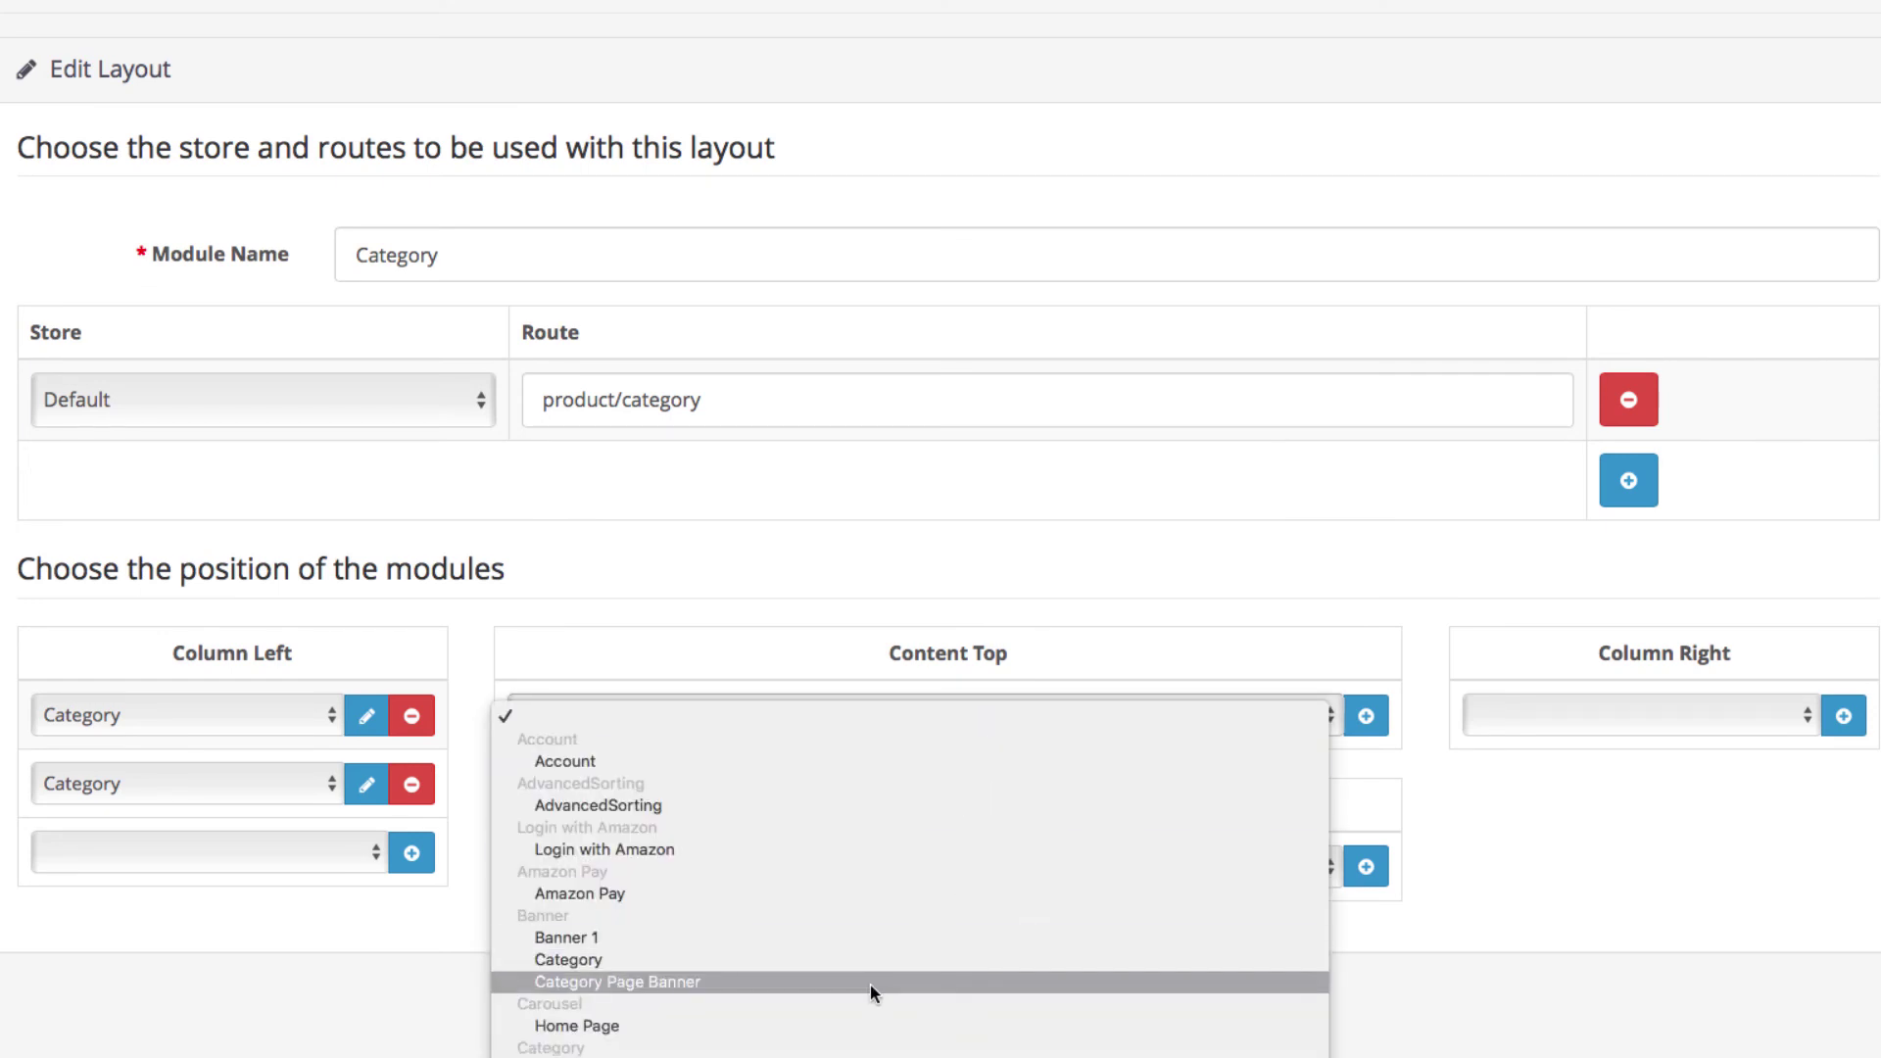
left_click(870, 984)
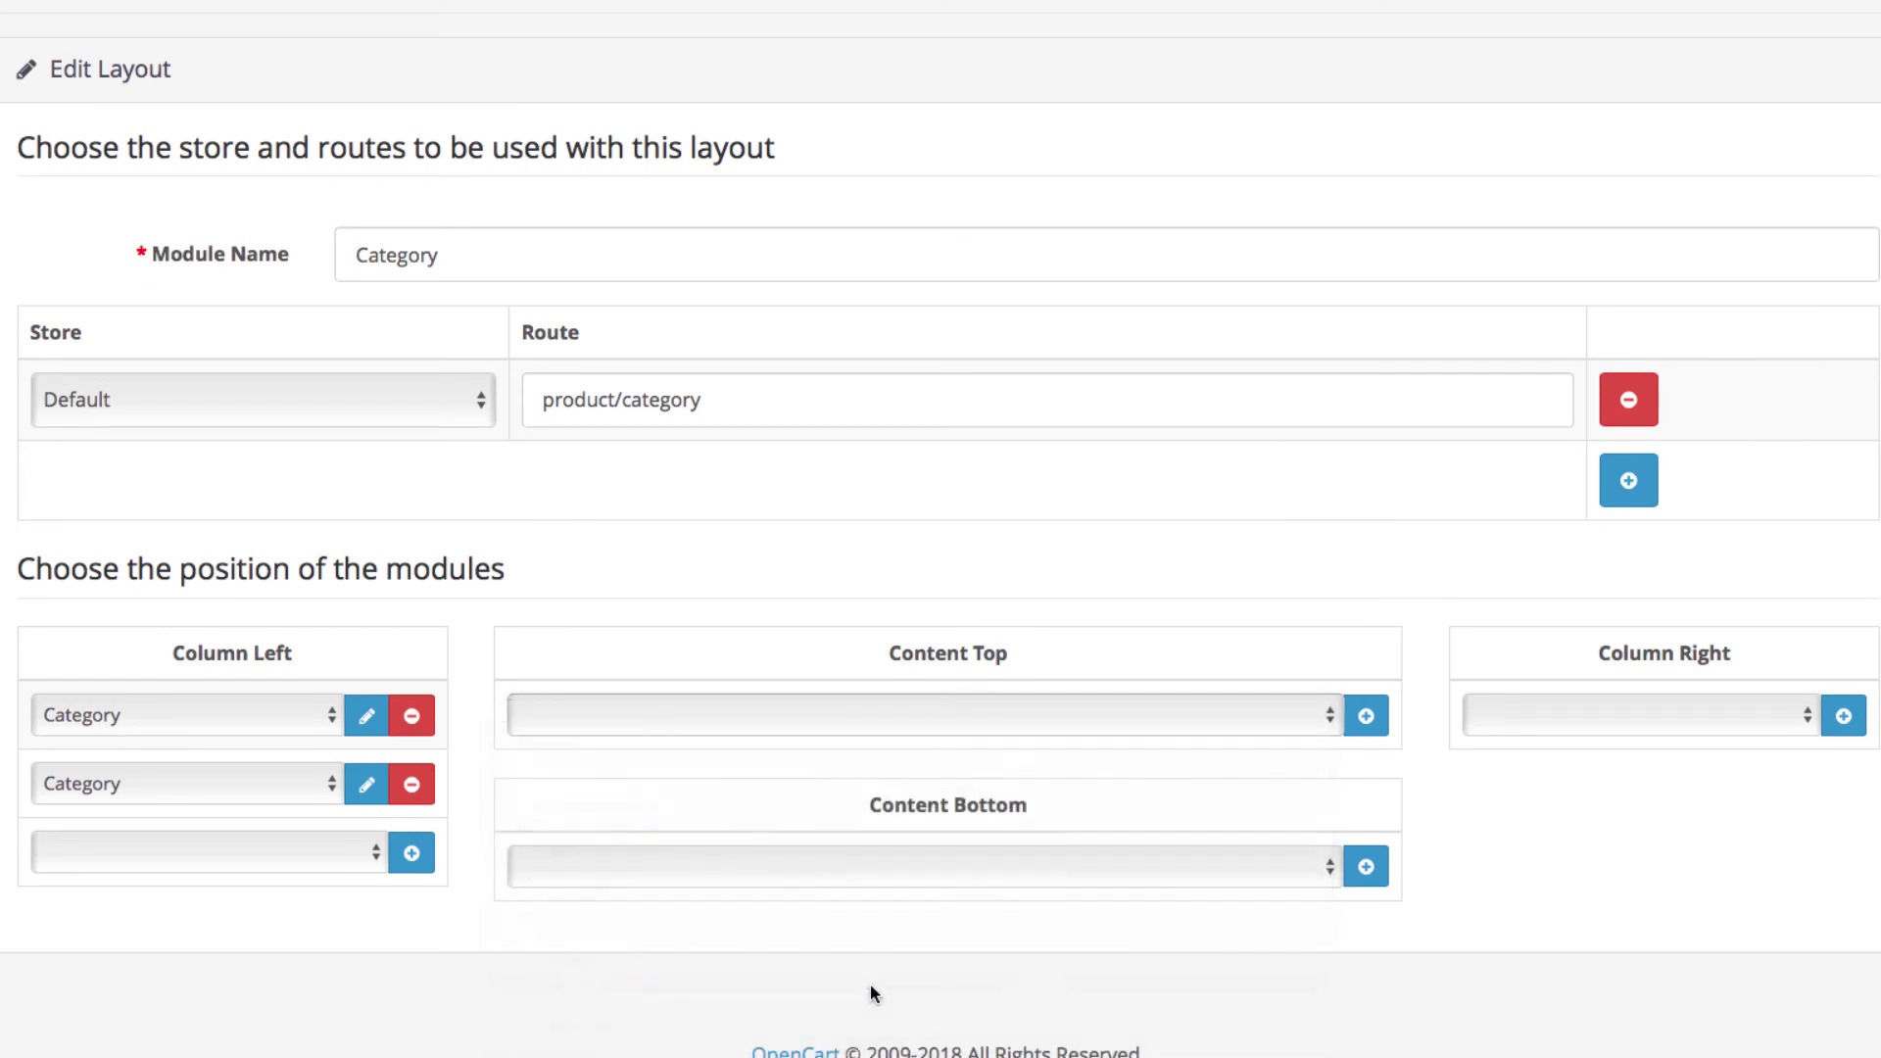
left_click(1370, 714)
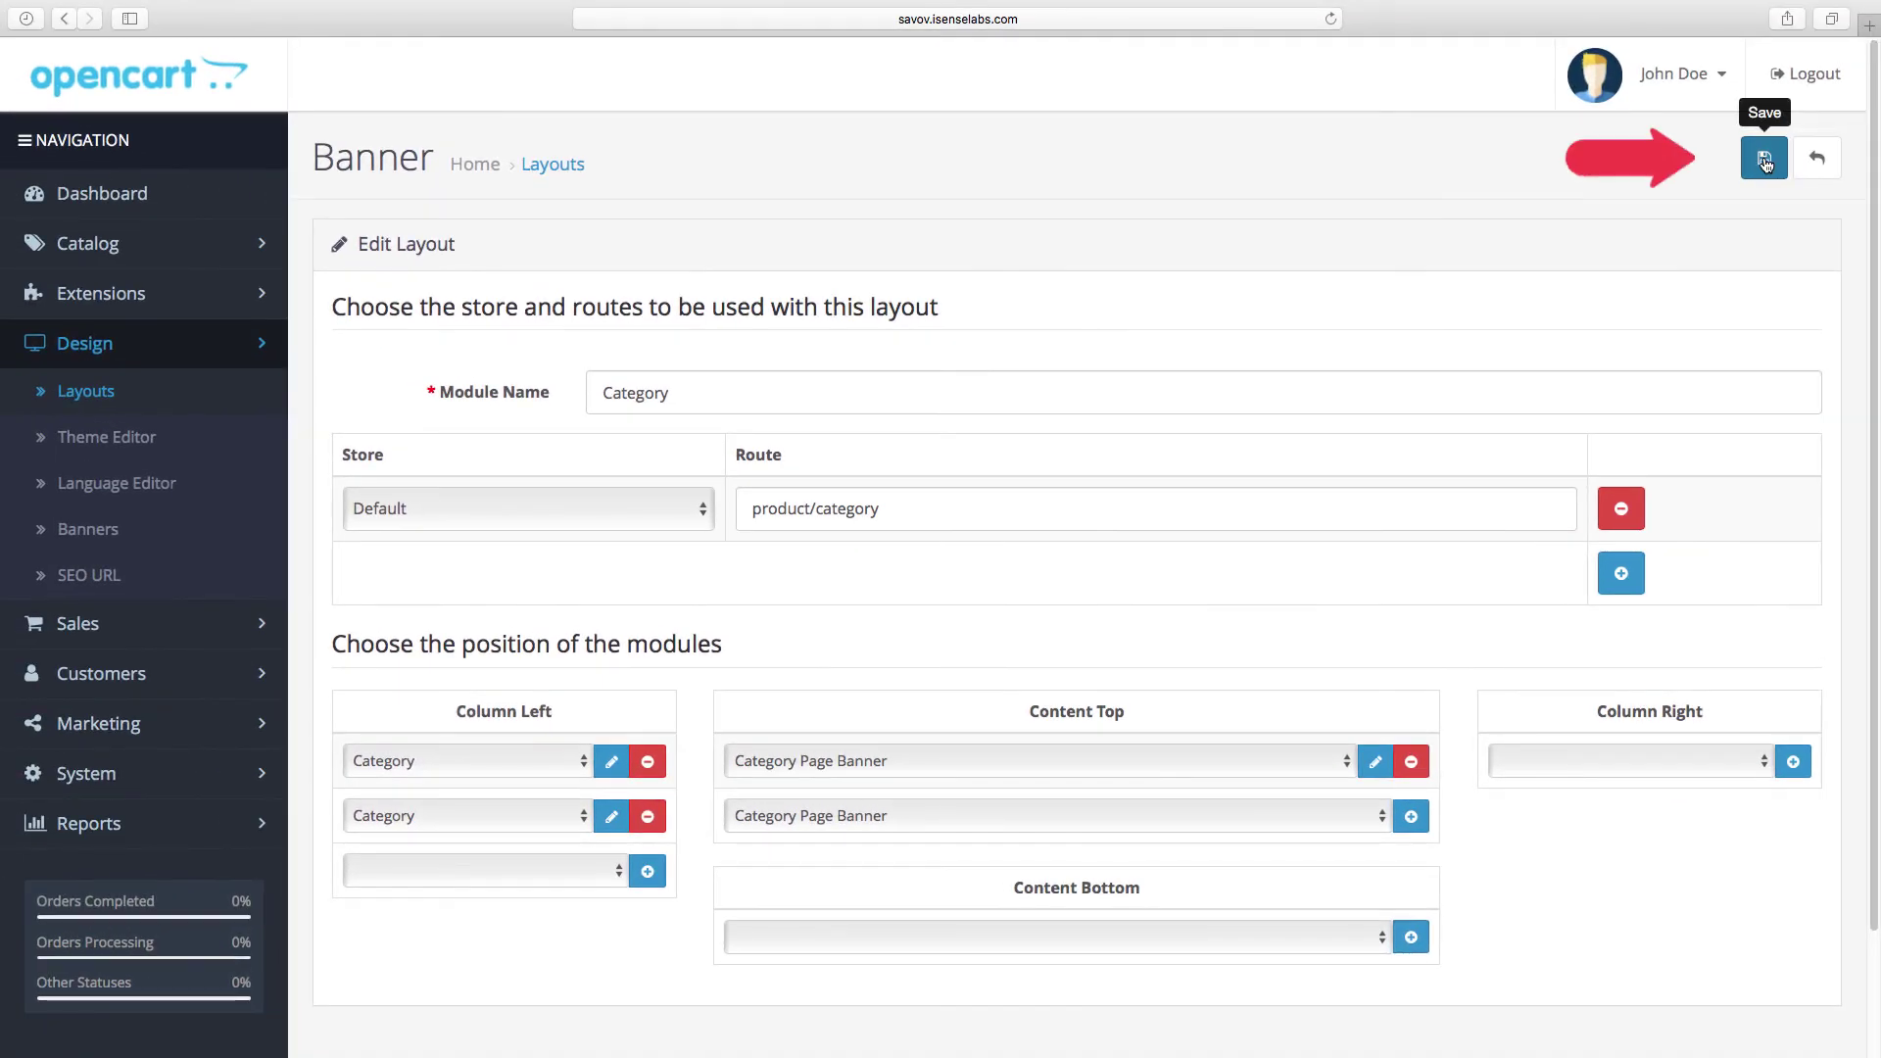
left_click(1764, 157)
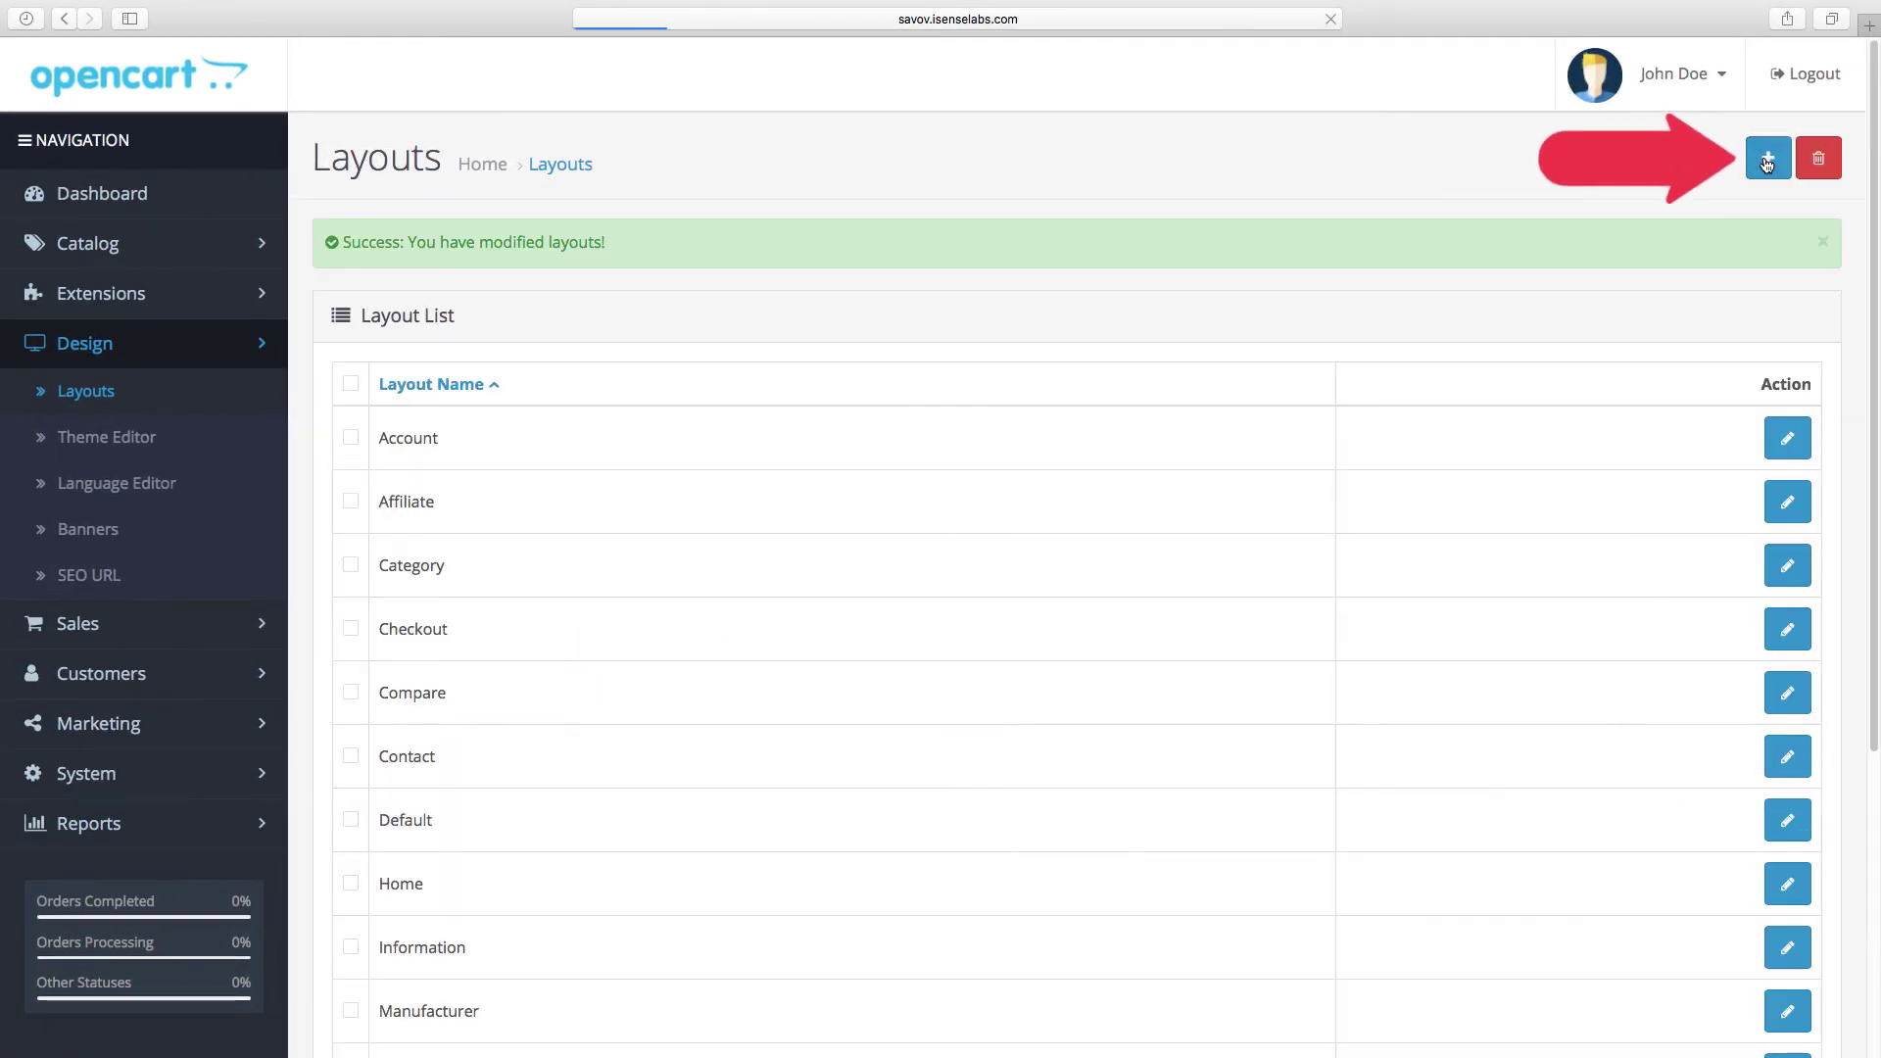